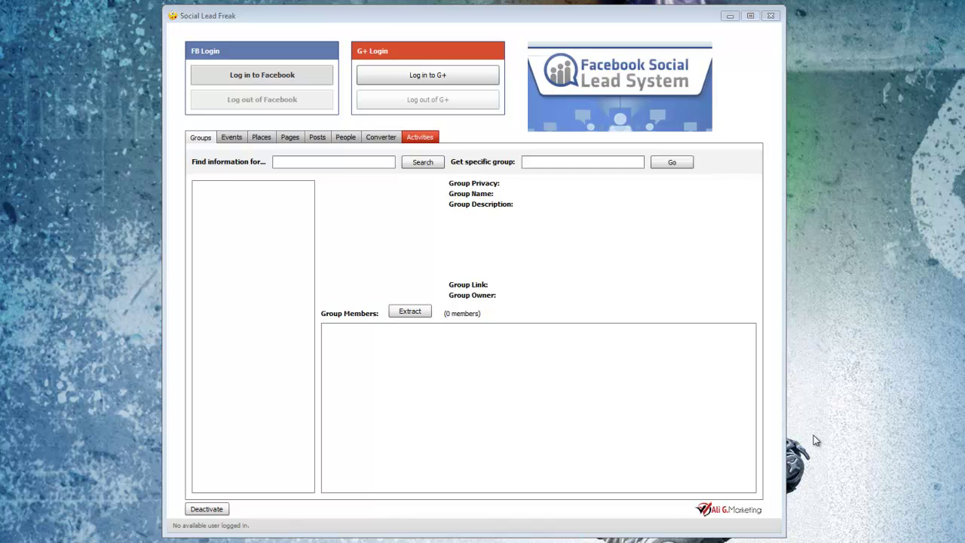
Log in to Facebook by entering the account password
left_click(276, 80)
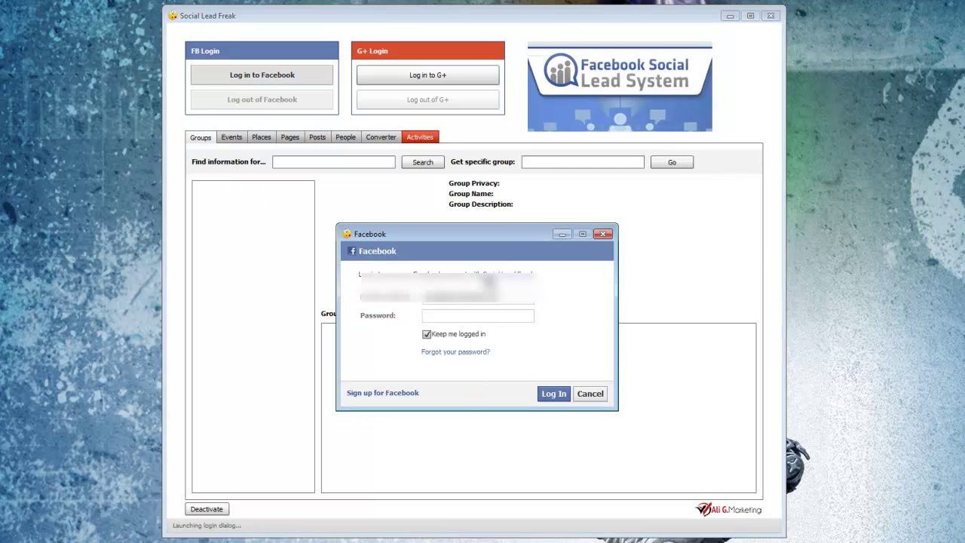
left_click(464, 315)
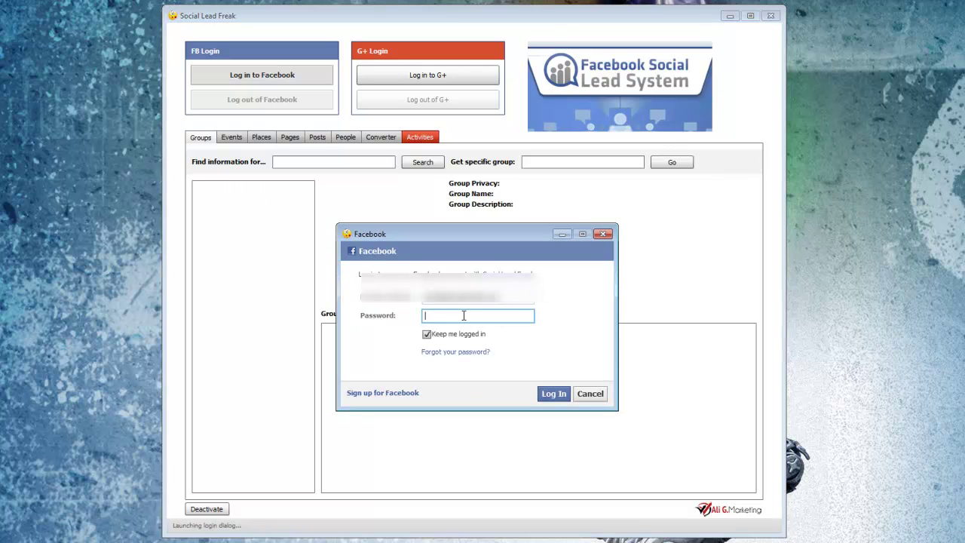
type("*******")
key("Return")
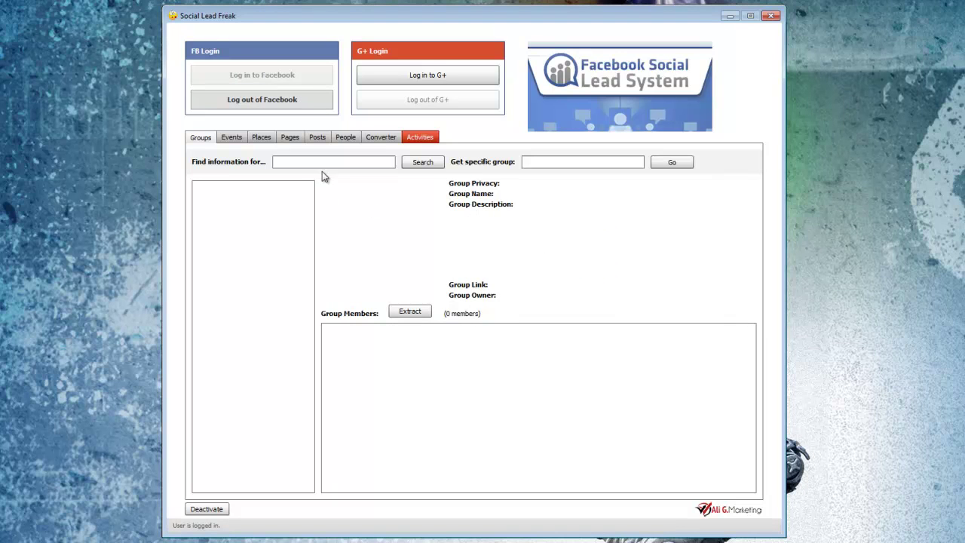
Look through the Events, Places, Pages, Posts and People sections to see their search options
left_click(342, 162)
left_click(233, 140)
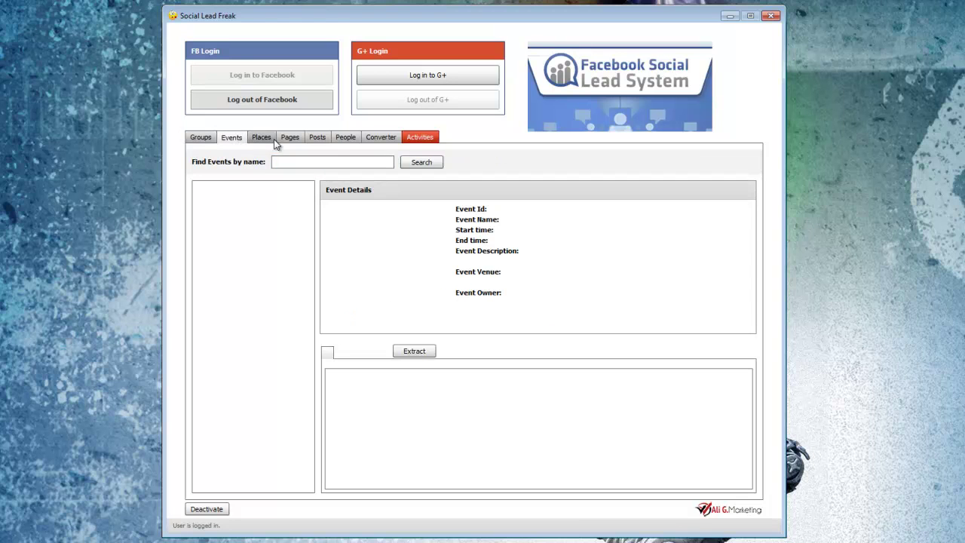
left_click(264, 142)
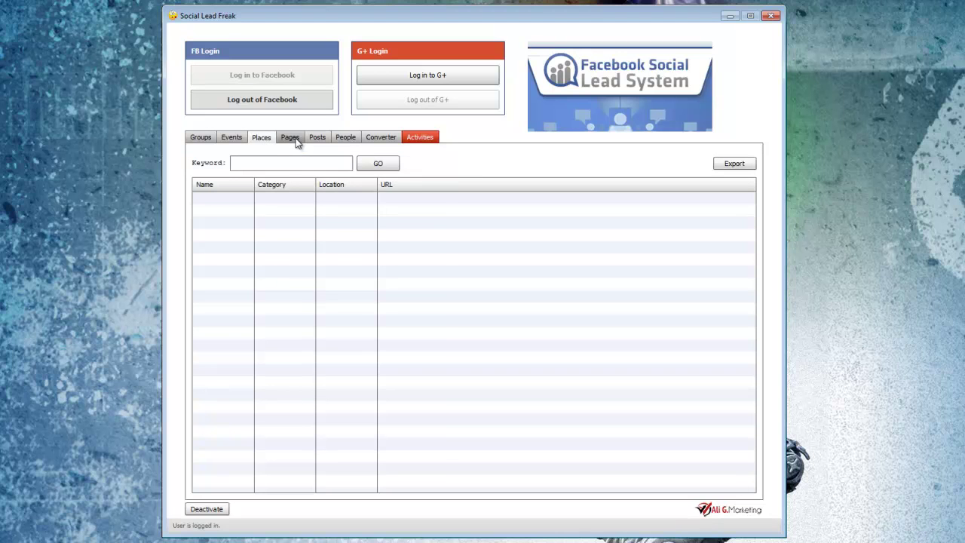
left_click(296, 144)
left_click(320, 141)
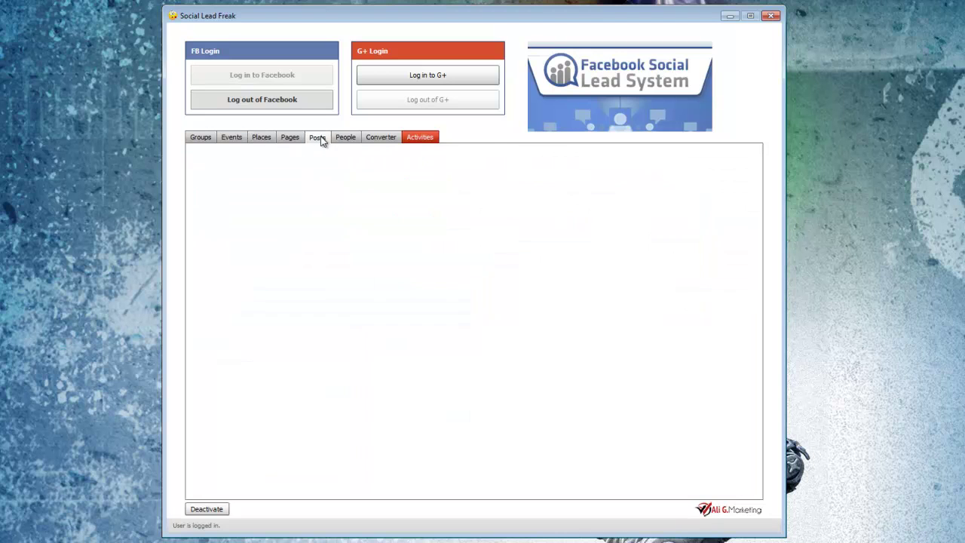
left_click(352, 141)
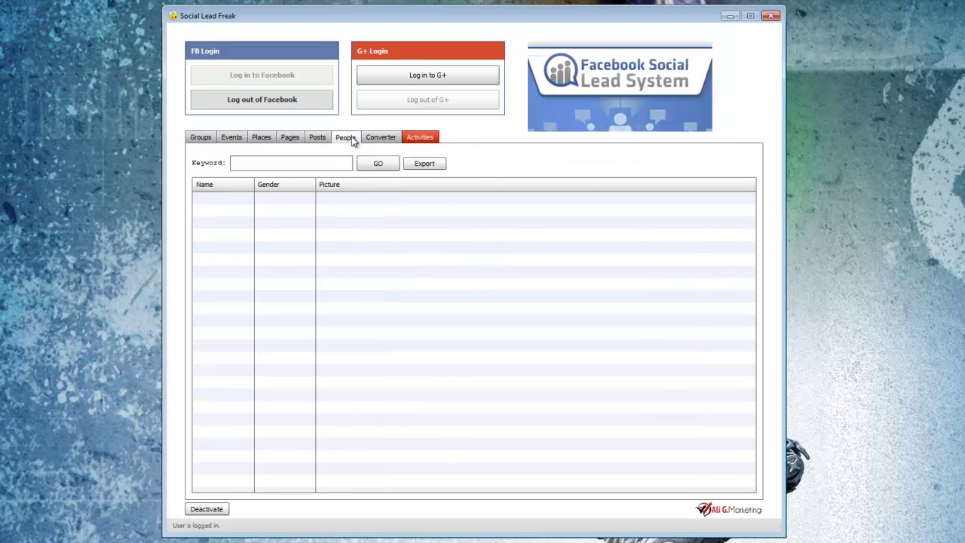
Search the Facebook groups for the keyword knitting
left_click(202, 138)
left_click(309, 162)
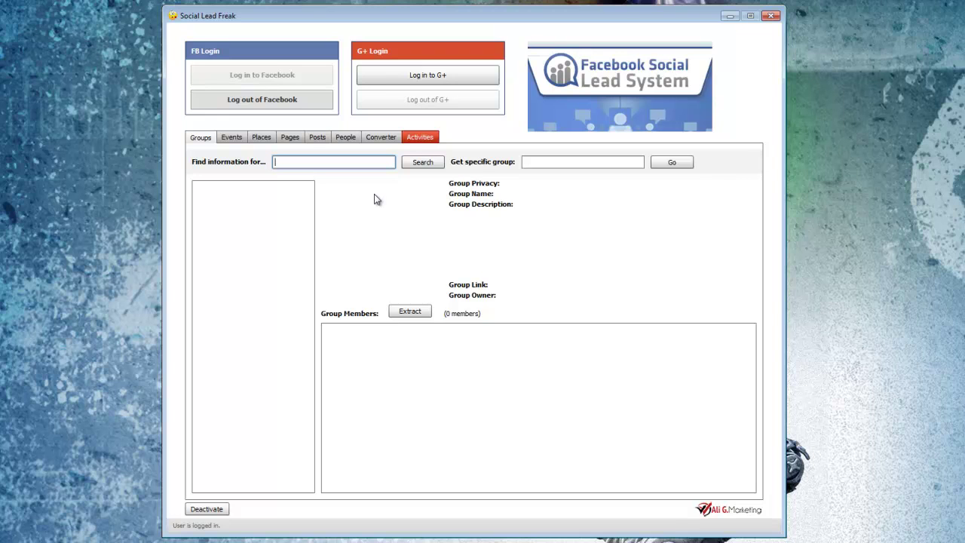
type("knitting")
left_click(422, 163)
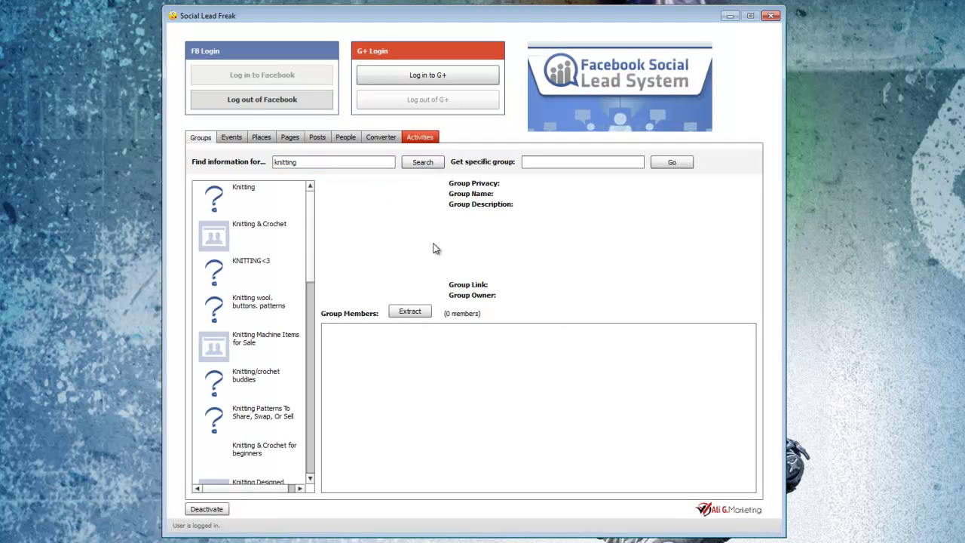
Examine the privacy and member lists of several found groups, from Knitting & Crochet to Knitting with South Wool Co
left_click(261, 232)
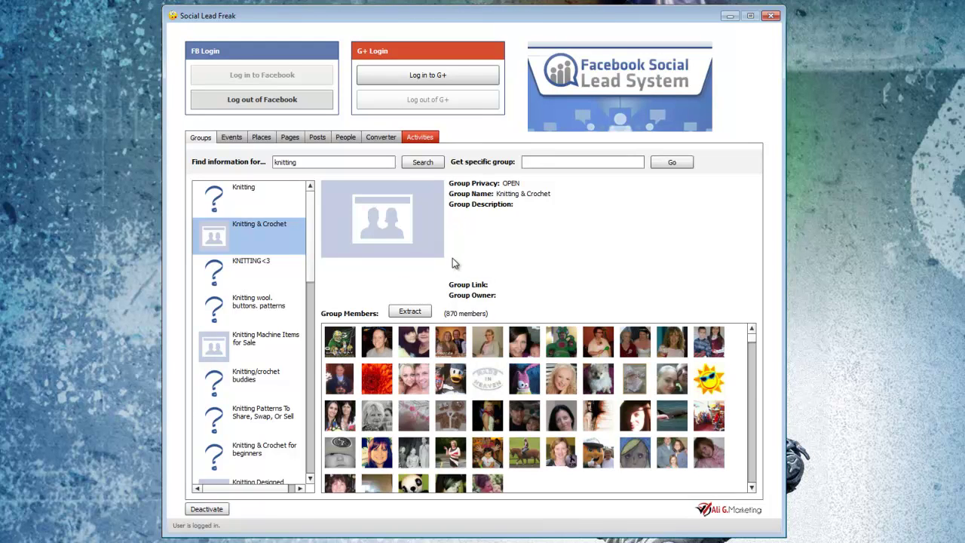
left_click(293, 336)
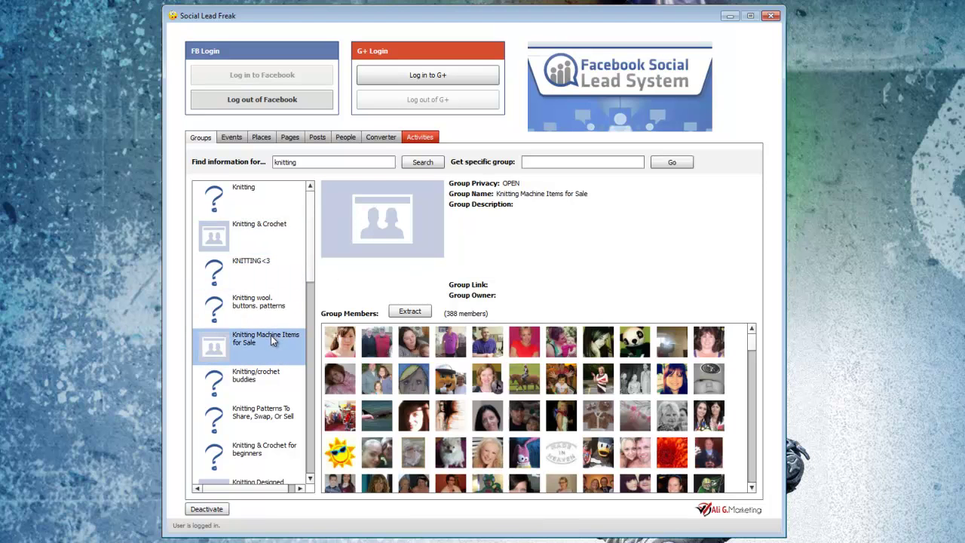
scroll(310, 273, "down", 3)
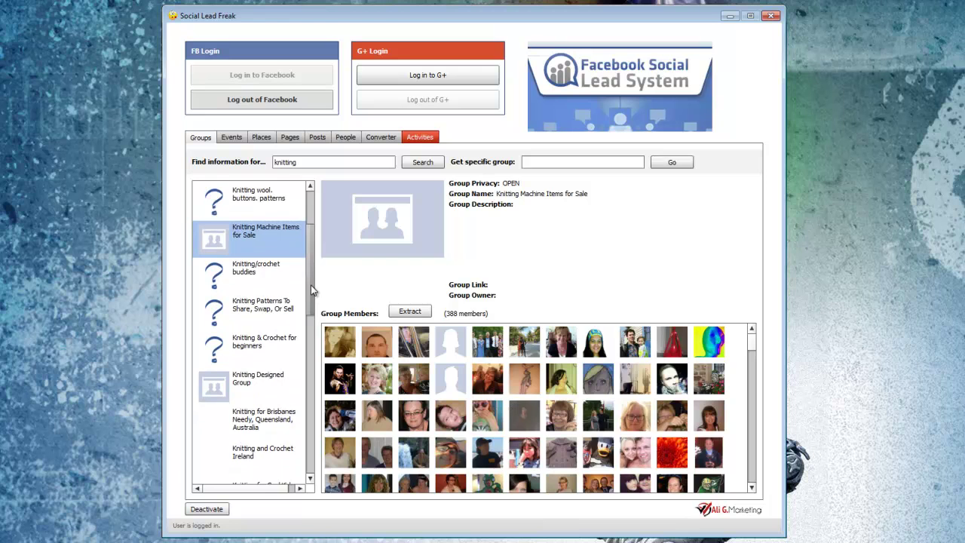
scroll(310, 290, "down", 2)
left_click(266, 326)
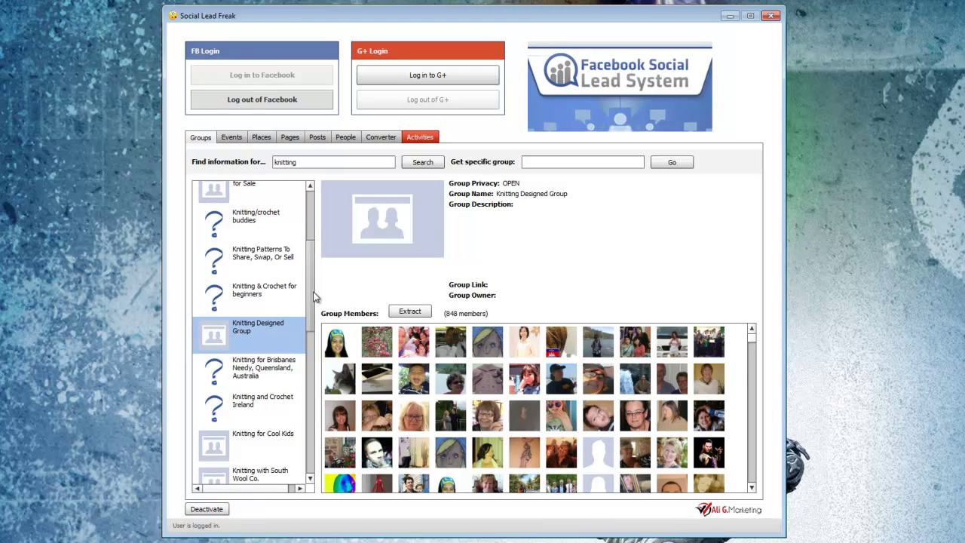
scroll(287, 306, "down", 4)
left_click(264, 284)
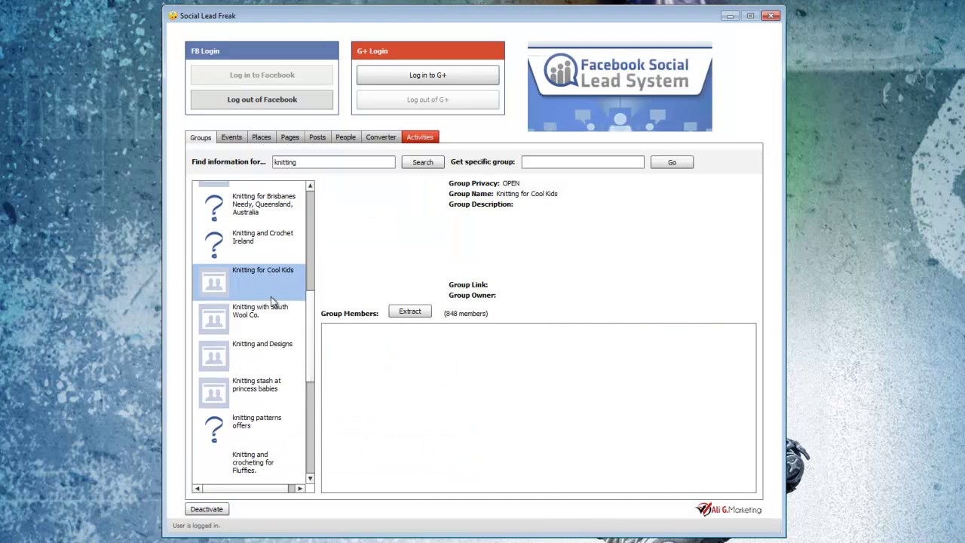
left_click(278, 321)
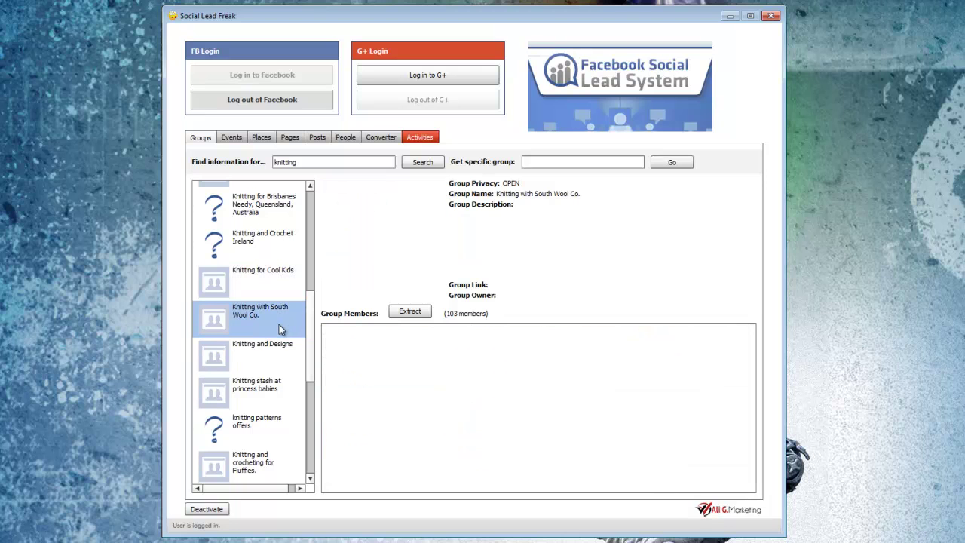
Start extracting the members of the Knitting and Designs group and create a Knitting folder inside FB Group IDS as the save location
left_click(272, 365)
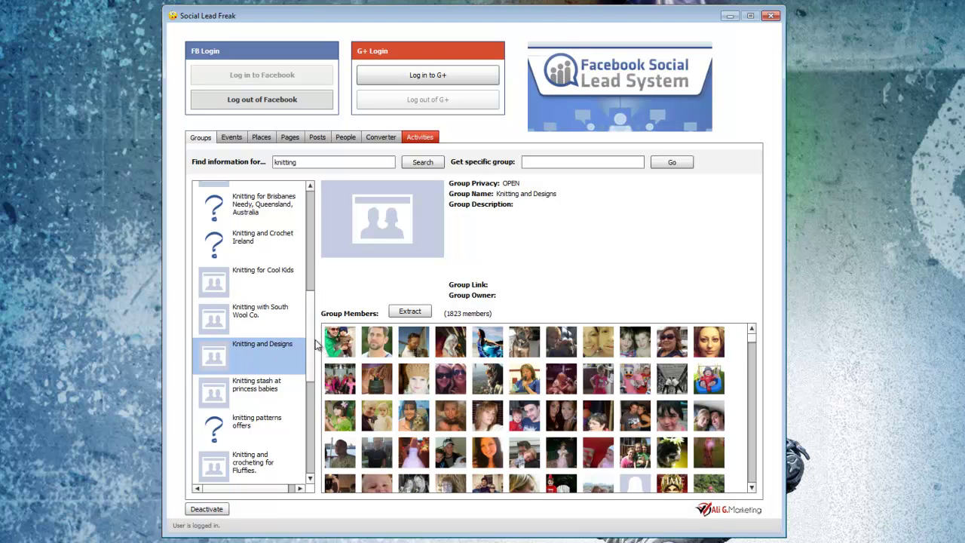
left_click(407, 312)
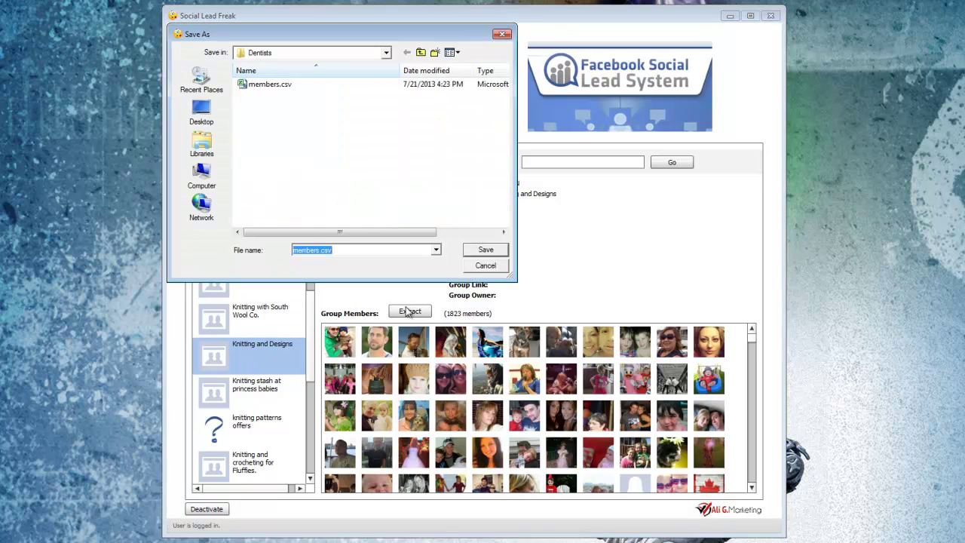
left_click(421, 52)
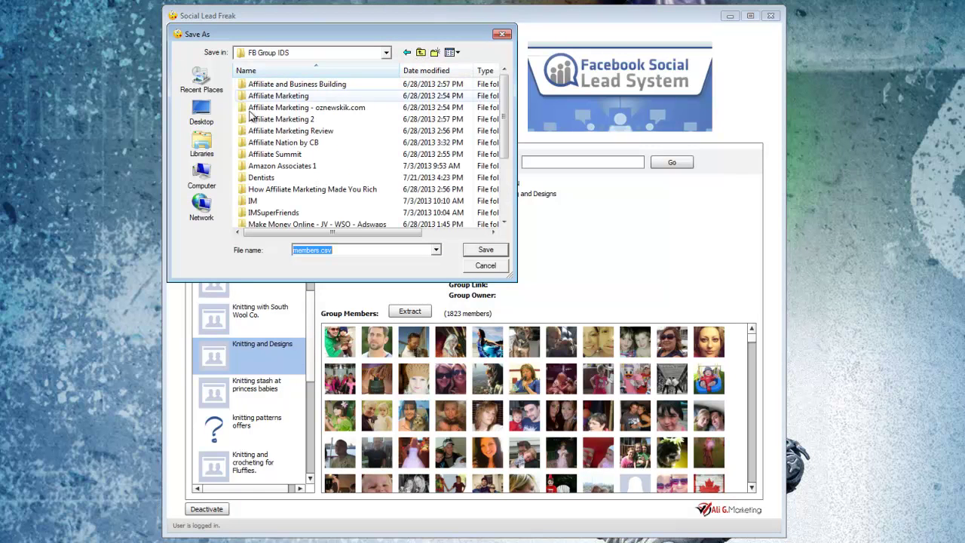
left_click(435, 53)
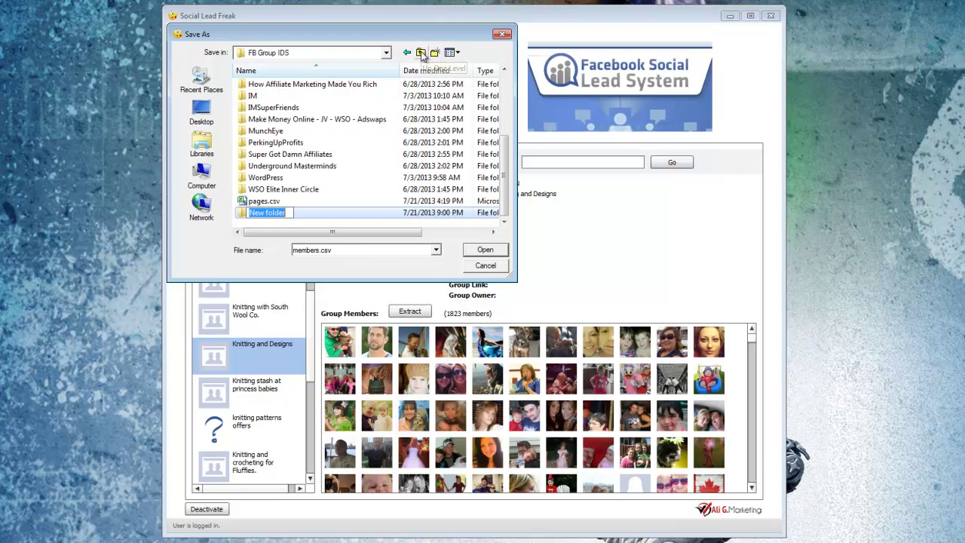
type("Knitting")
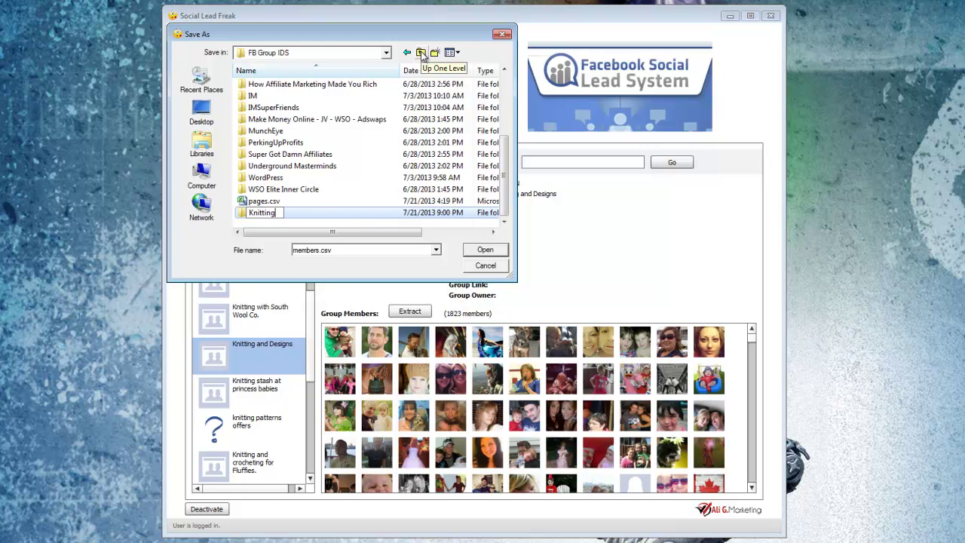
key("Return")
key("Return")
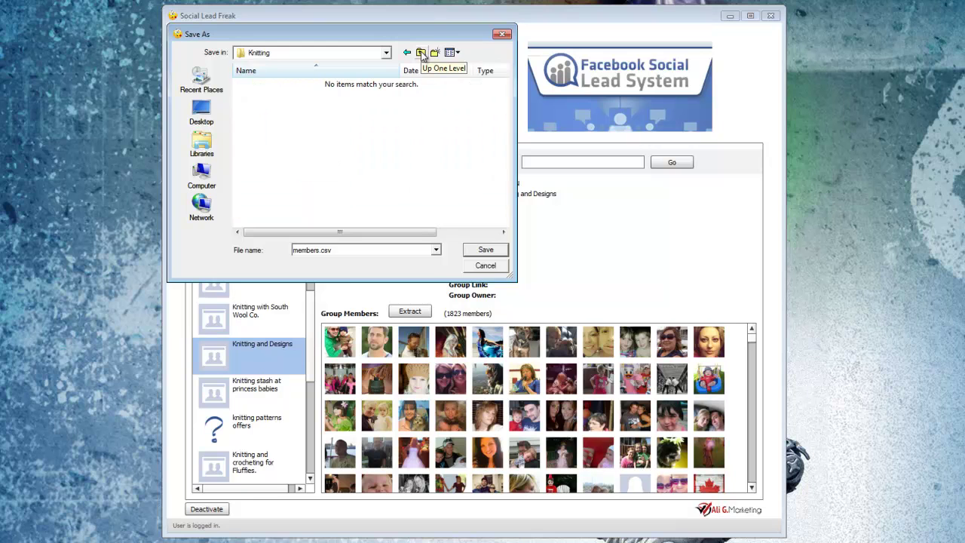
Save the extracted group member list as members1.csv in the Knitting folder
left_click_drag(334, 250, 293, 251)
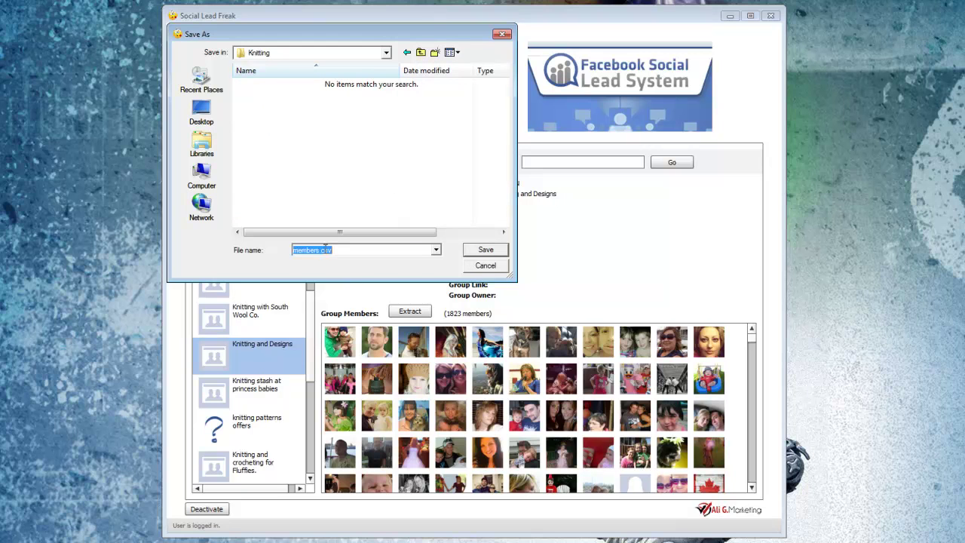
left_click(321, 251)
type("1")
key("Return")
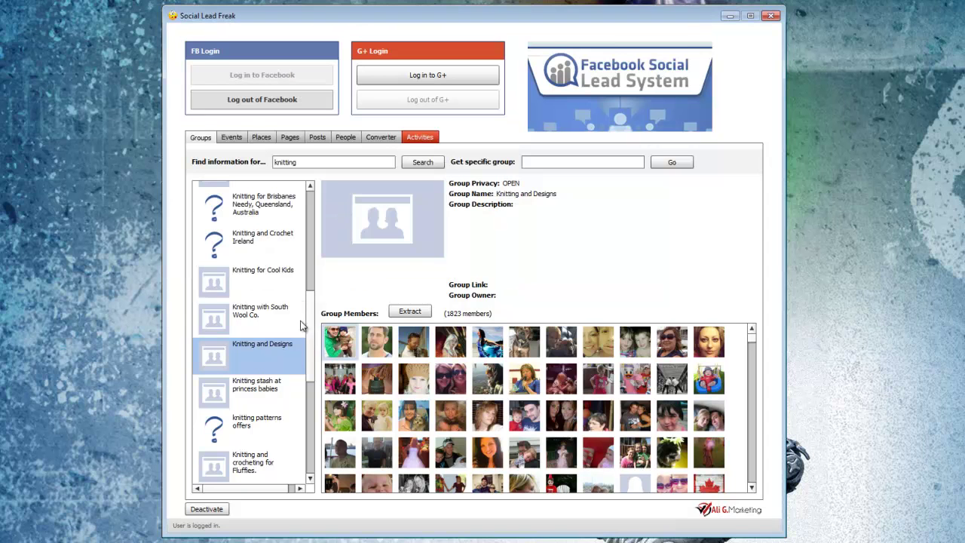
Search the Facebook pages for the keyword knitting
scroll(308, 367, "down", 3)
scroll(308, 368, "down", 9)
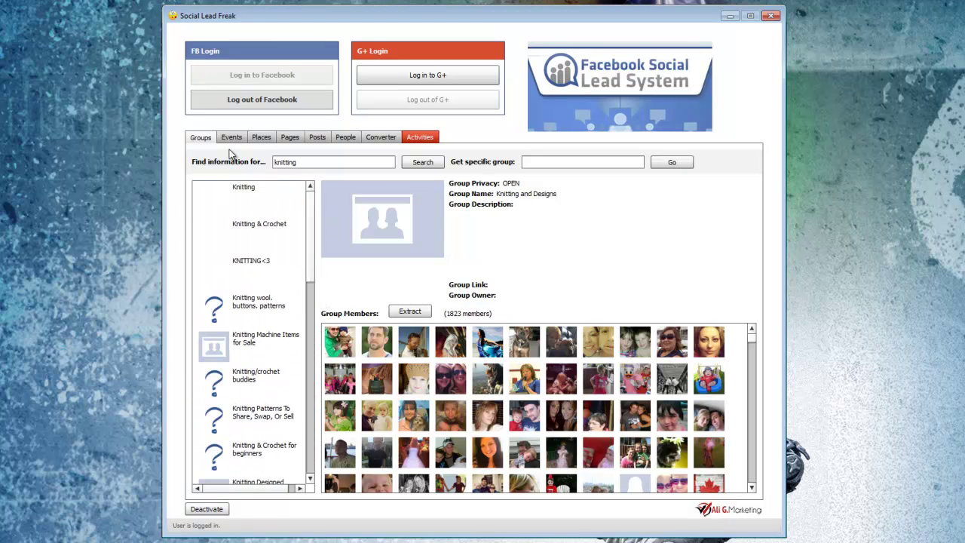
left_click(291, 137)
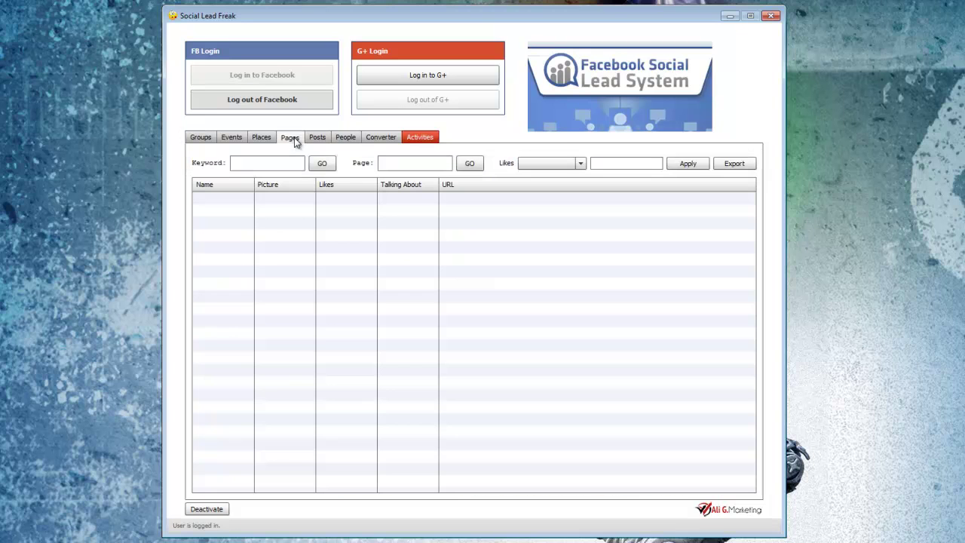
left_click(270, 161)
type("knitting")
left_click(319, 164)
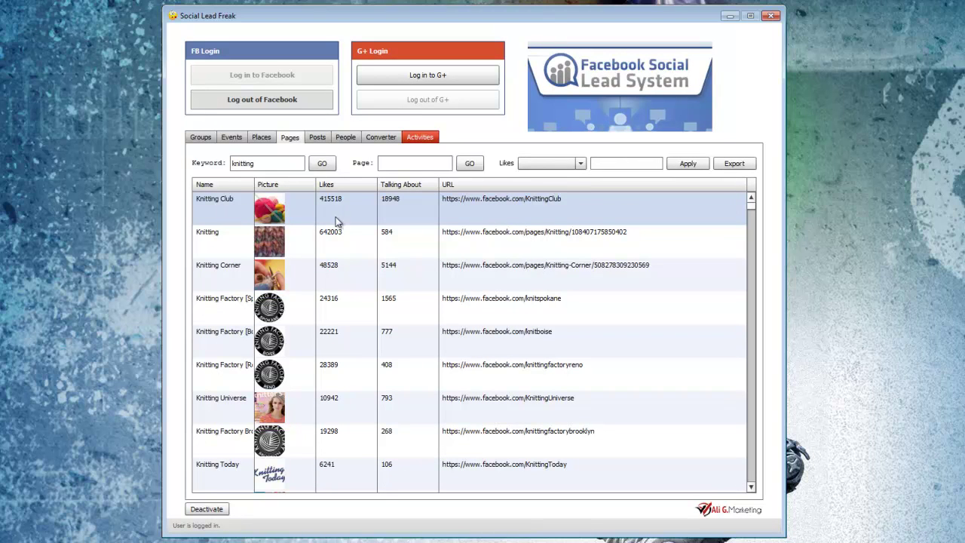
Extract the user data of the Knitting Club page and agree to process its posts
left_click(422, 217)
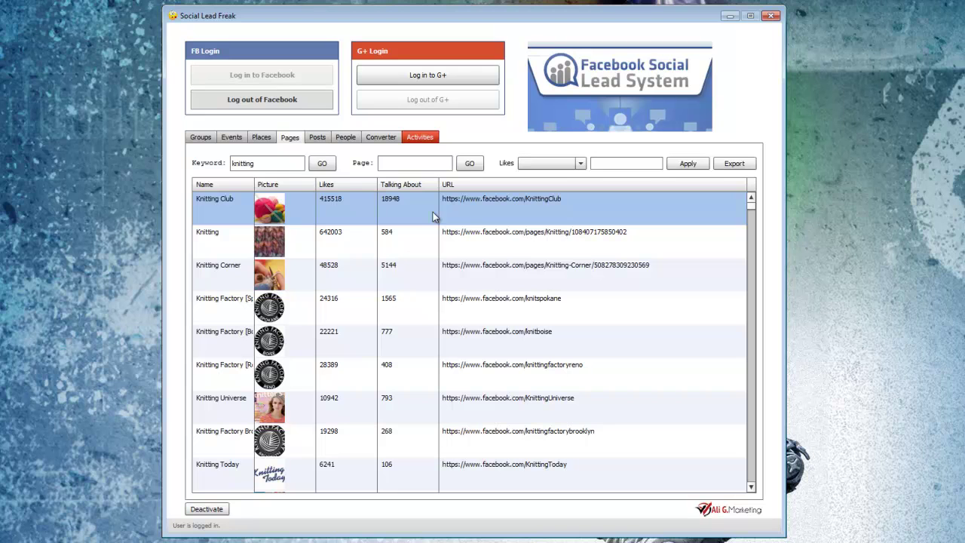
right_click(490, 211)
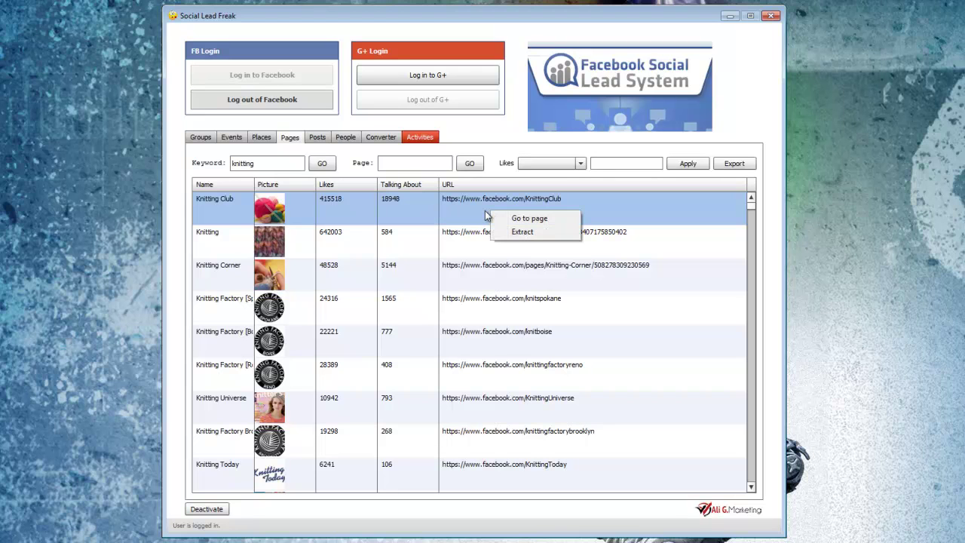
left_click(524, 233)
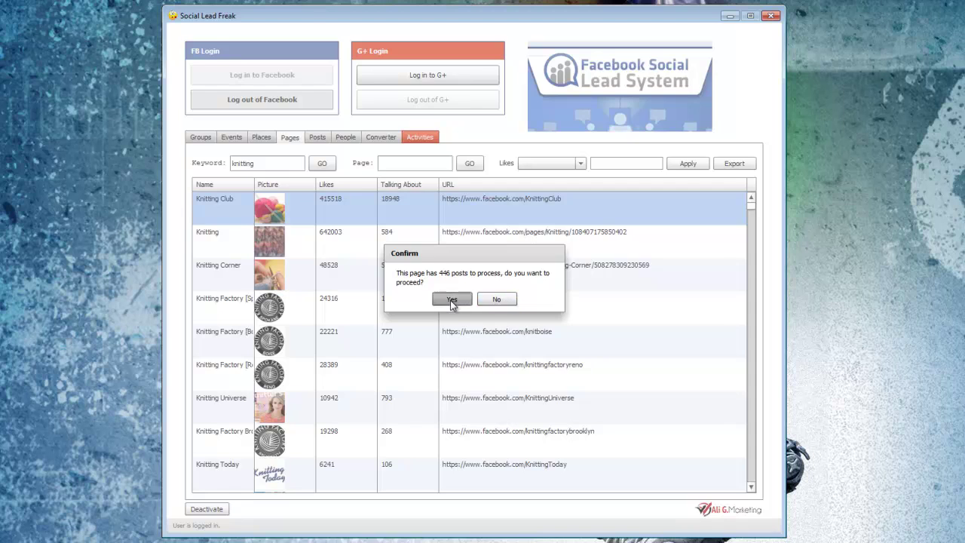
left_click(443, 299)
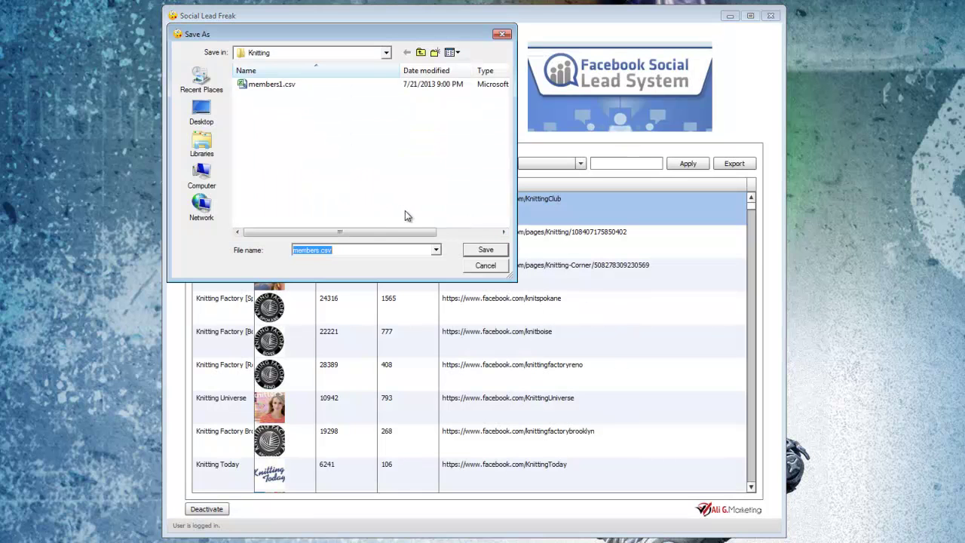
Save the Knitting Club extraction in the Knitting folder under the name knittingclub
left_click(319, 251)
left_click_drag(319, 251, 245, 246)
type("knittingclub")
key("Return")
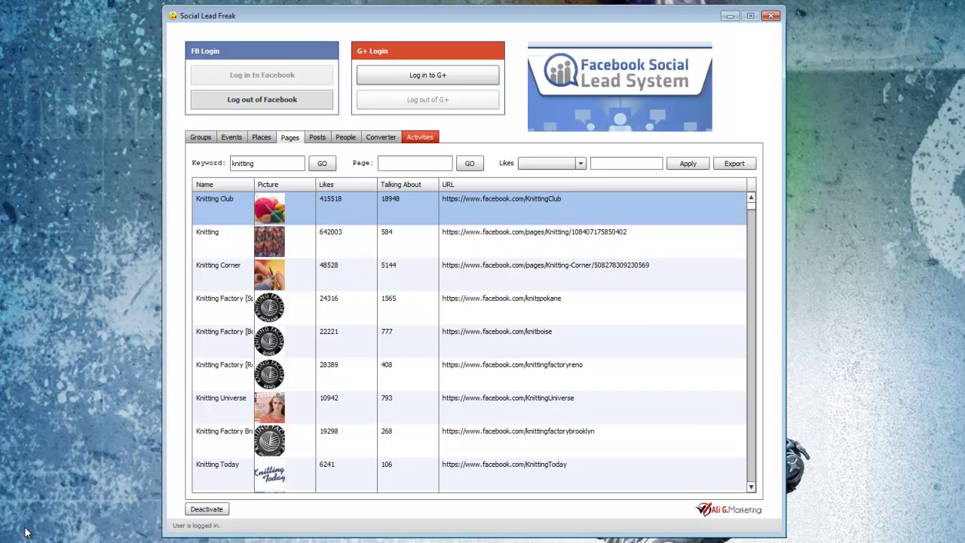
Open the Knitting folder inside FB Group IDS in the Documents library
key("super+e")
left_click(231, 313)
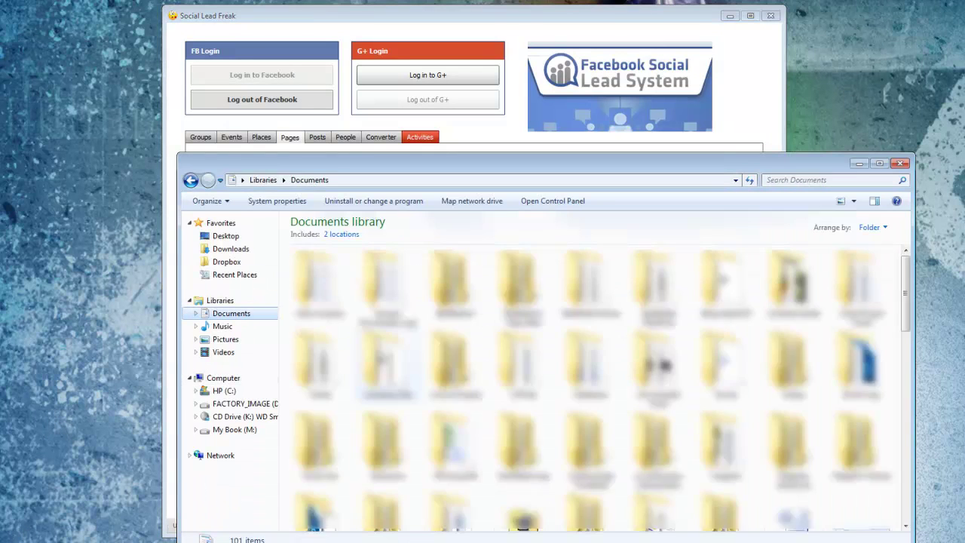
left_click(520, 388)
scroll(559, 369, "down", 1)
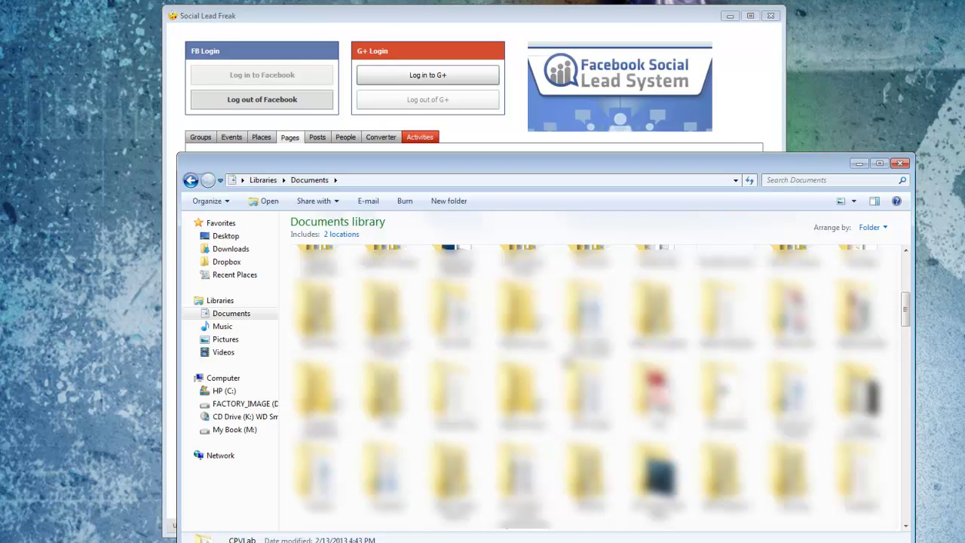
scroll(701, 365, "down", 2)
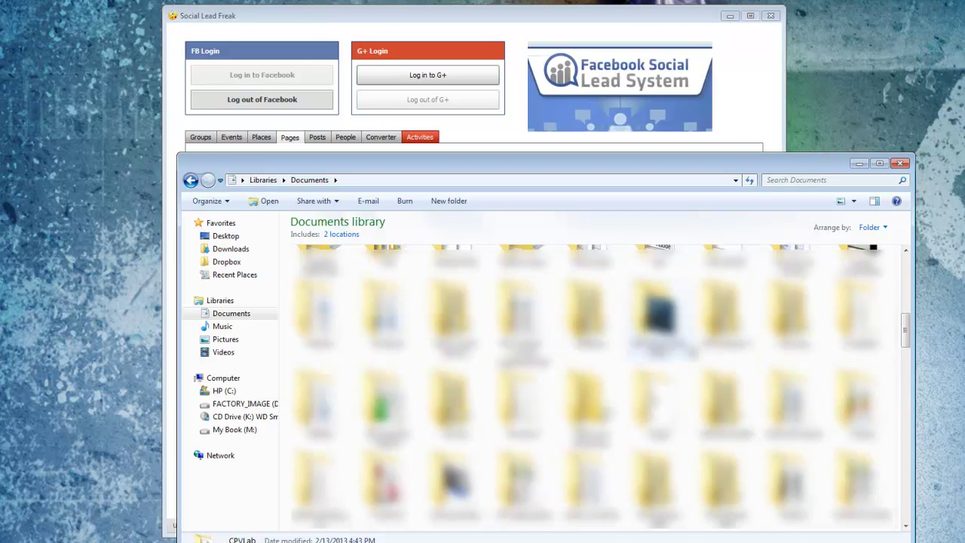
scroll(596, 385, "up", 3)
scroll(692, 352, "up", 2)
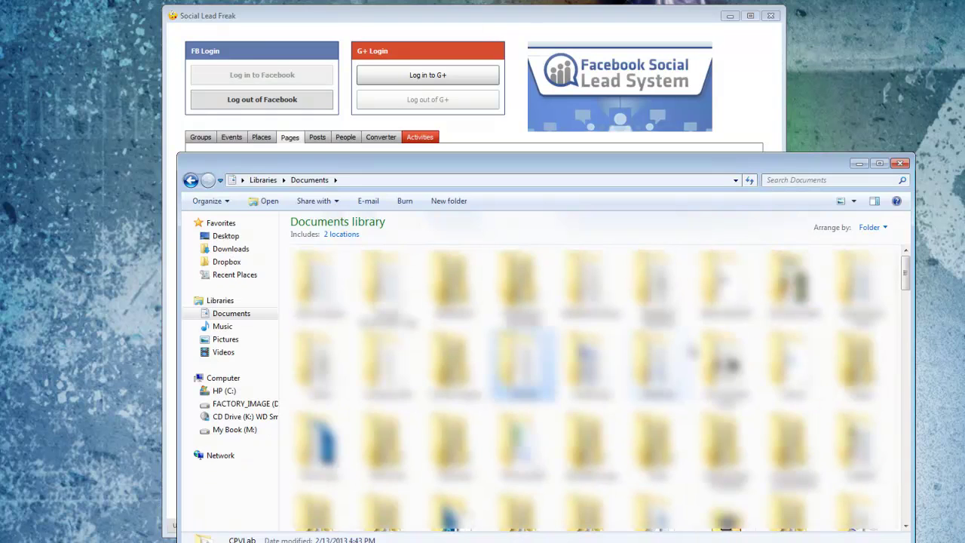
double_click(527, 445)
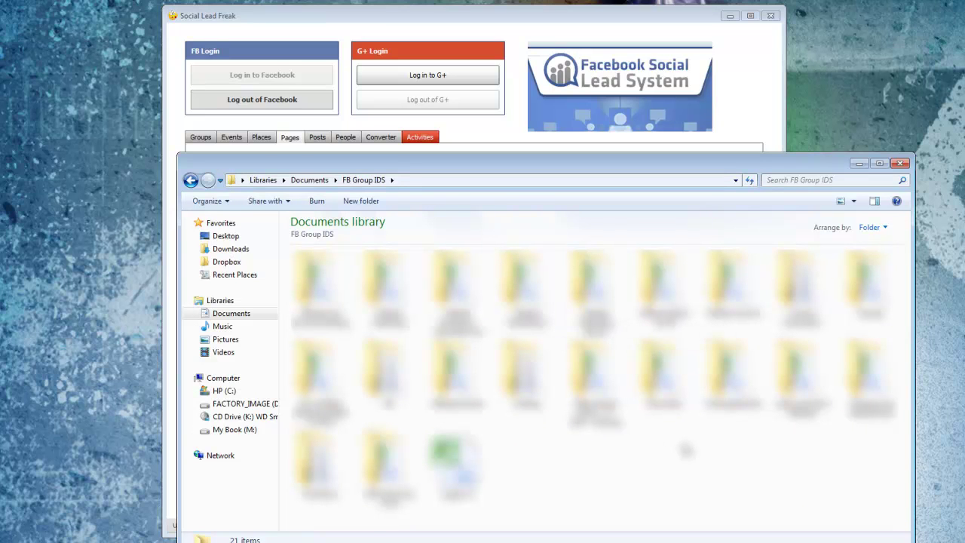
double_click(550, 407)
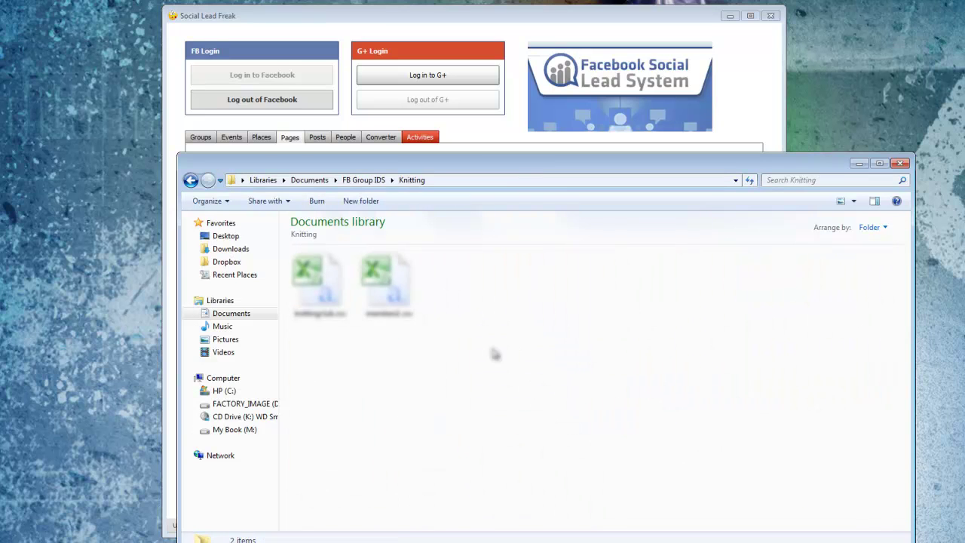
Open knittingclub.csv from the Knitting folder and look through the extracted user IDs down to the last row
double_click(326, 302)
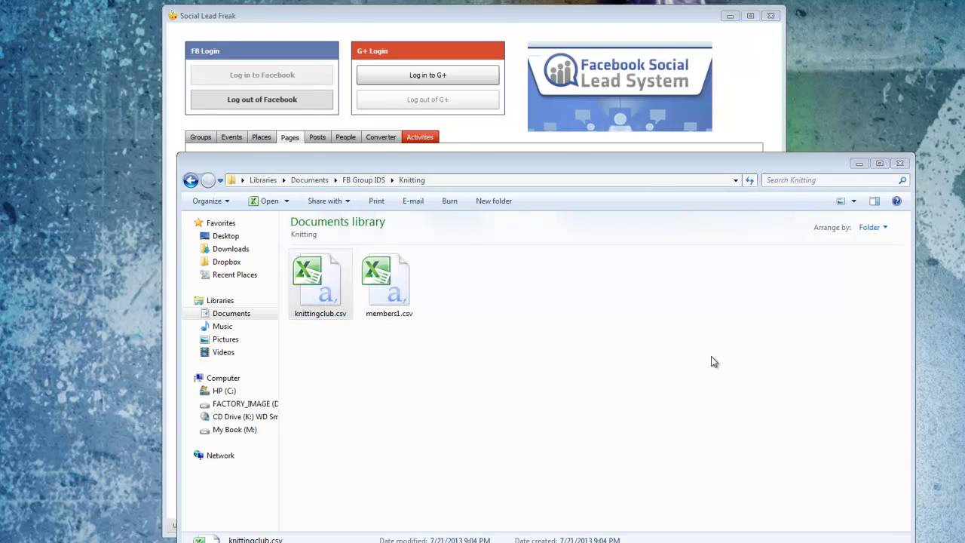
scroll(498, 316, "down", 20)
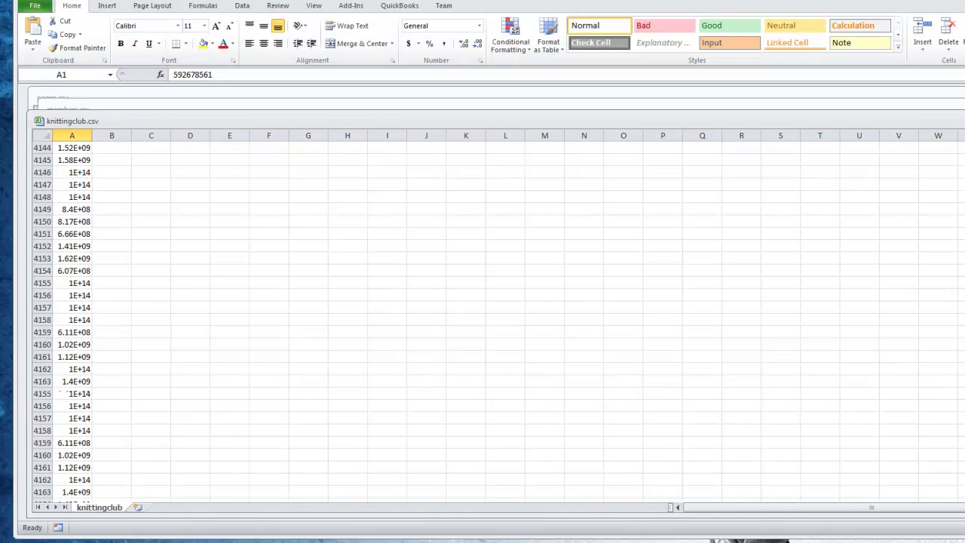
scroll(498, 316, "down", 10)
scroll(297, 450, "down", 2)
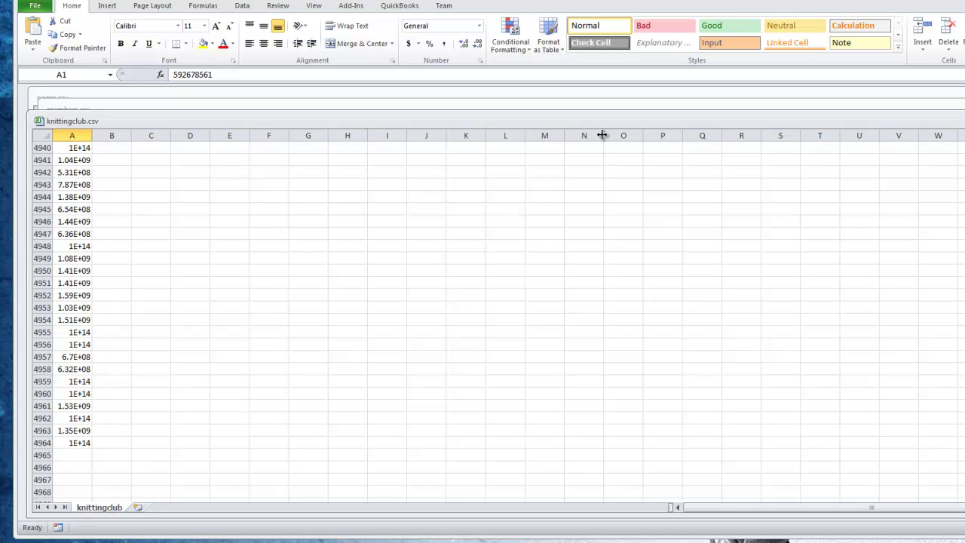
left_click(613, 128)
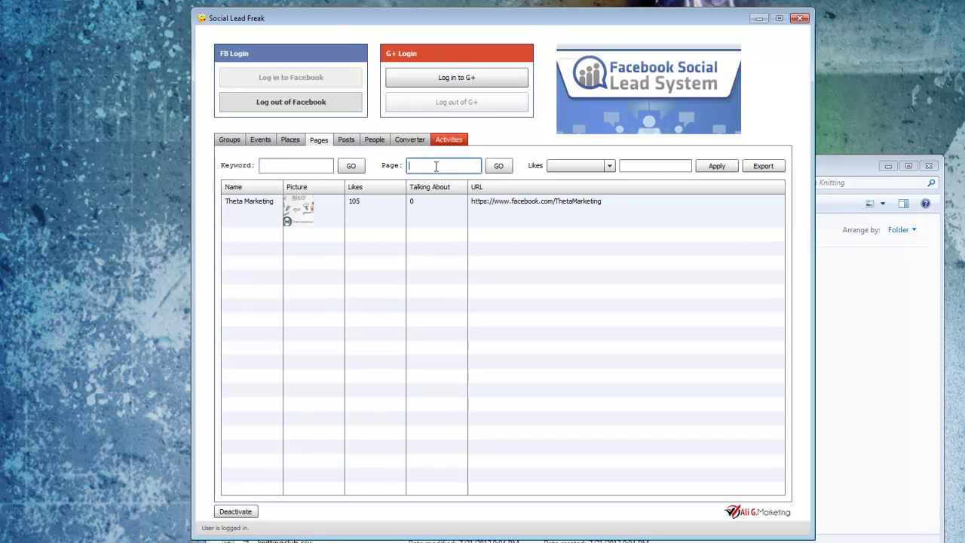
Try the greater-than and less-than comparisons of the Likes filter for the page results in Social Lead Freak
left_click(610, 167)
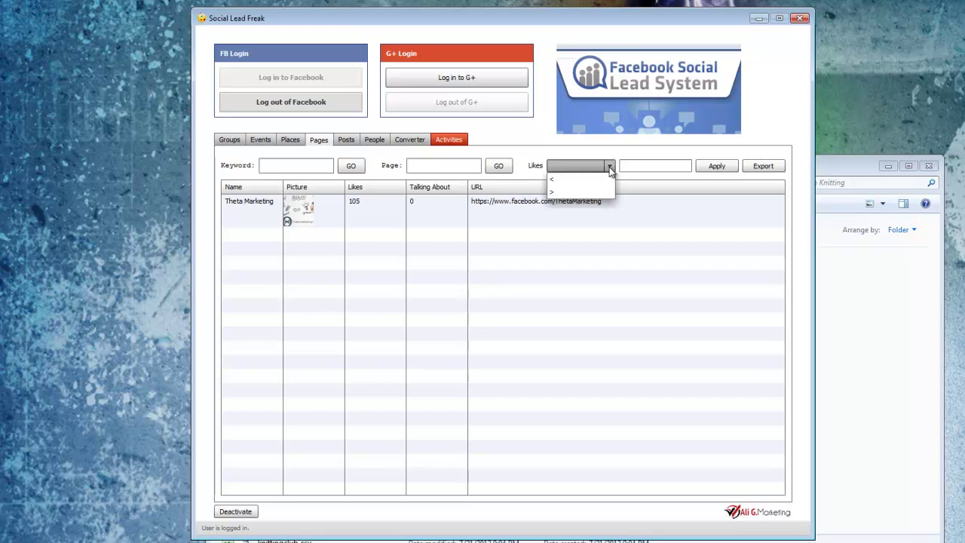
left_click(560, 192)
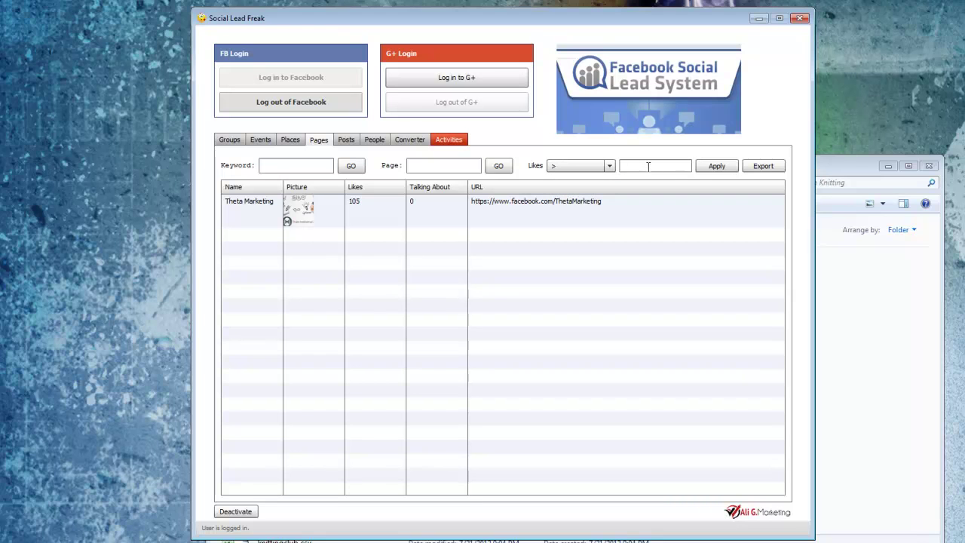
left_click(648, 166)
left_click(610, 165)
left_click(596, 185)
left_click(641, 167)
Search the Facebook posts for the keyword posts
left_click(348, 142)
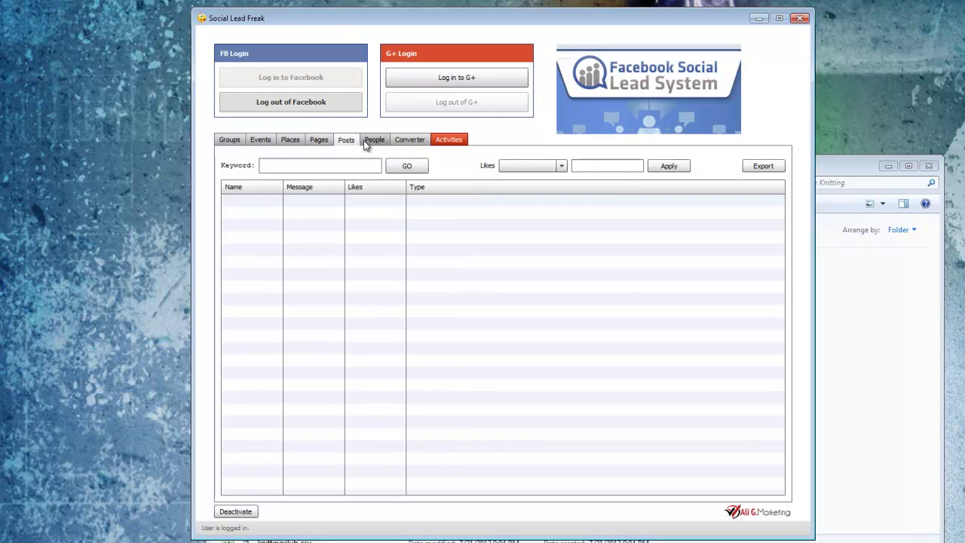
left_click(288, 167)
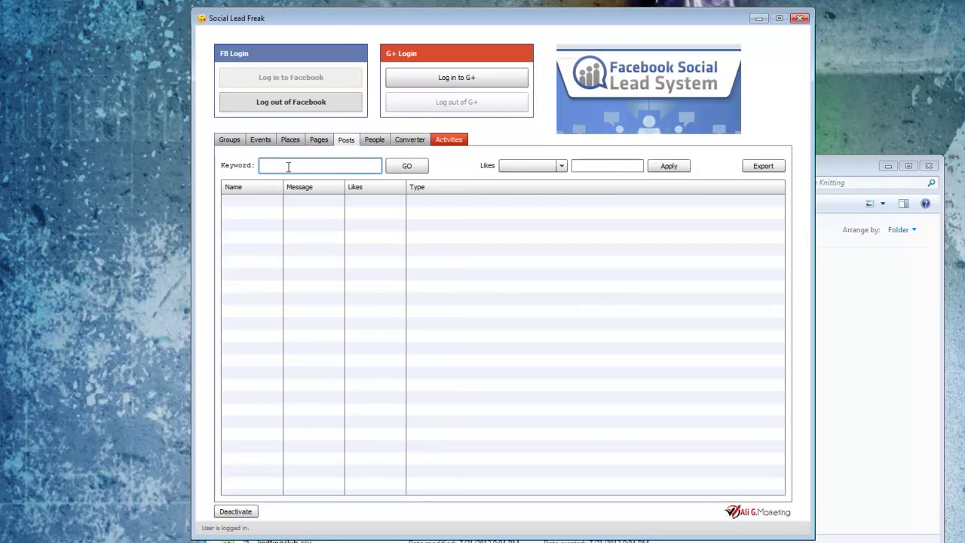
type("posts")
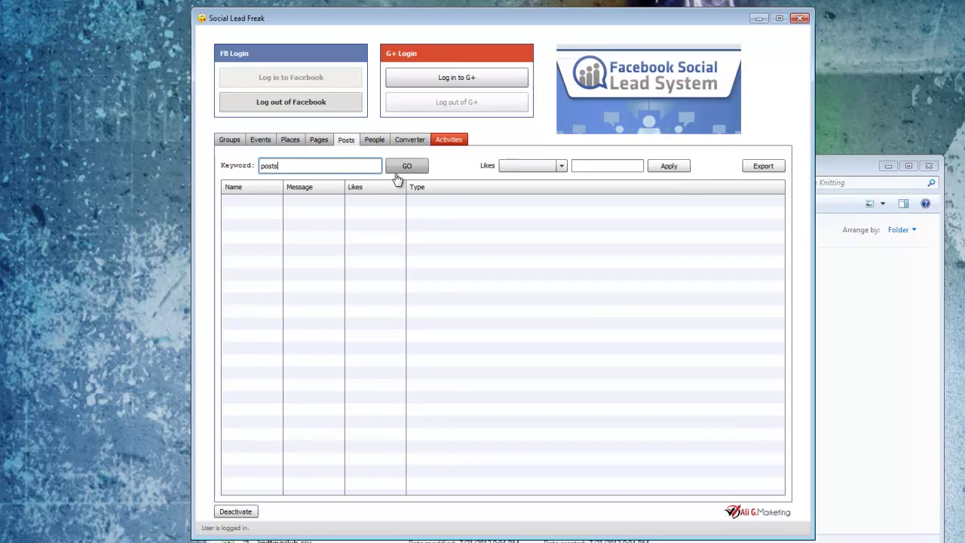
left_click(397, 179)
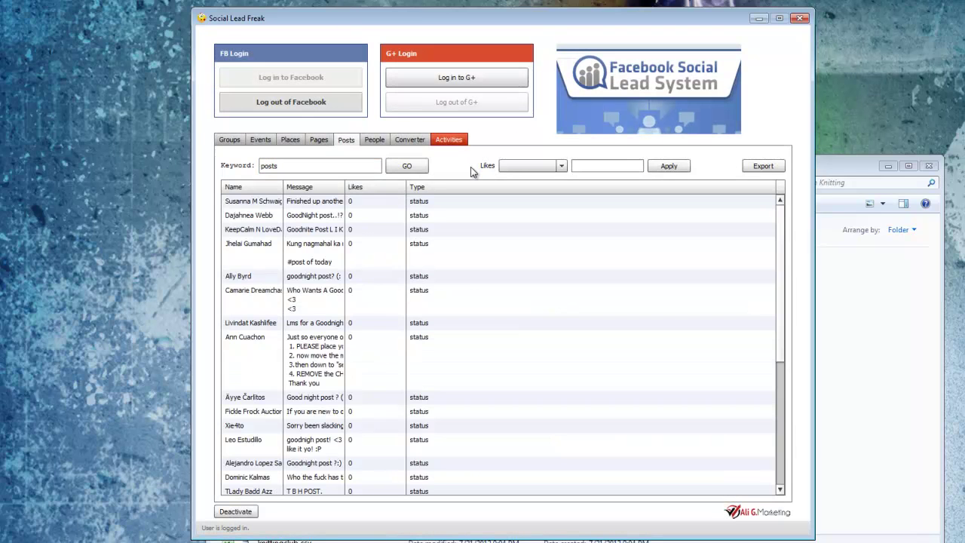
Load members1.csv from the Knitting folder as the ID file for the converter
left_click(410, 139)
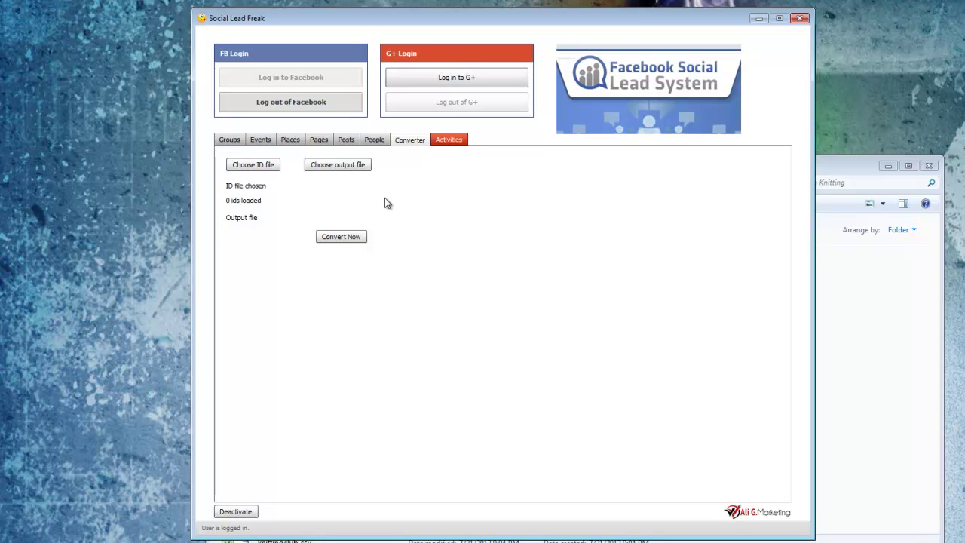
left_click(268, 165)
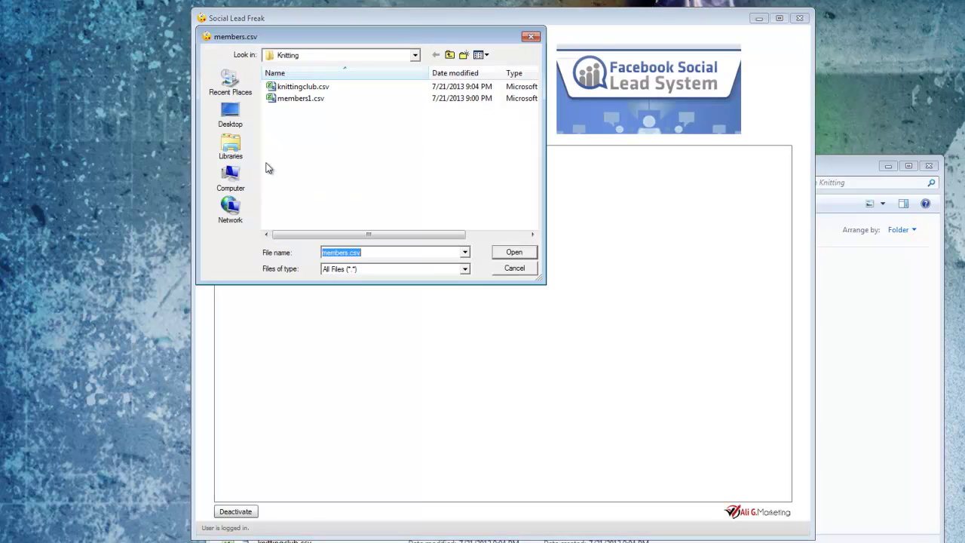
left_click(301, 98)
left_click(514, 253)
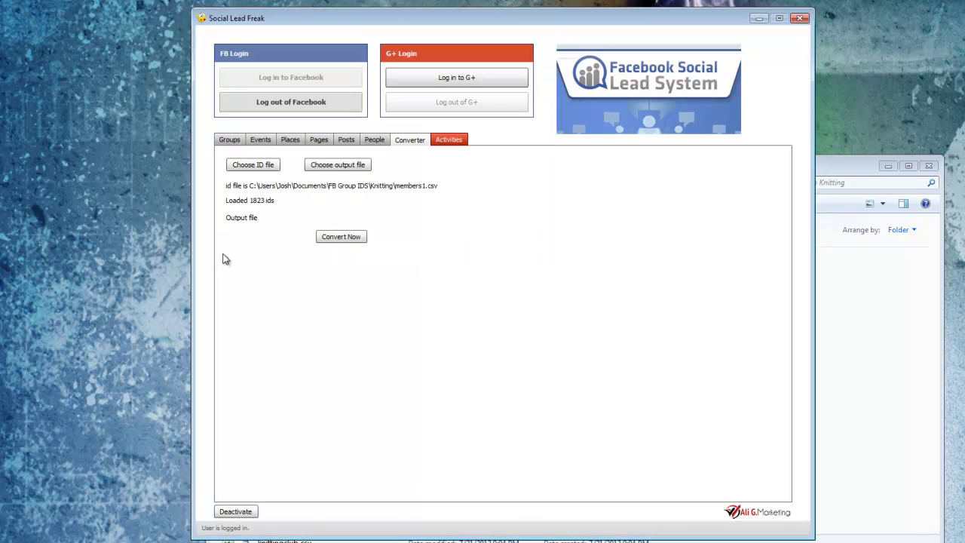
Set emails.csv in the Knitting folder as the converter's output file, start the conversion and abort it
left_click(345, 165)
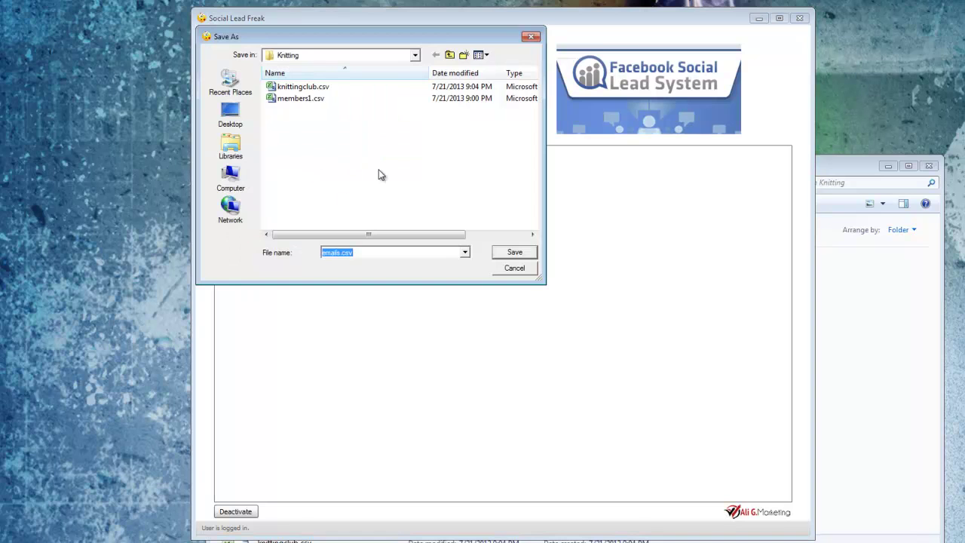
left_click(515, 252)
left_click(323, 236)
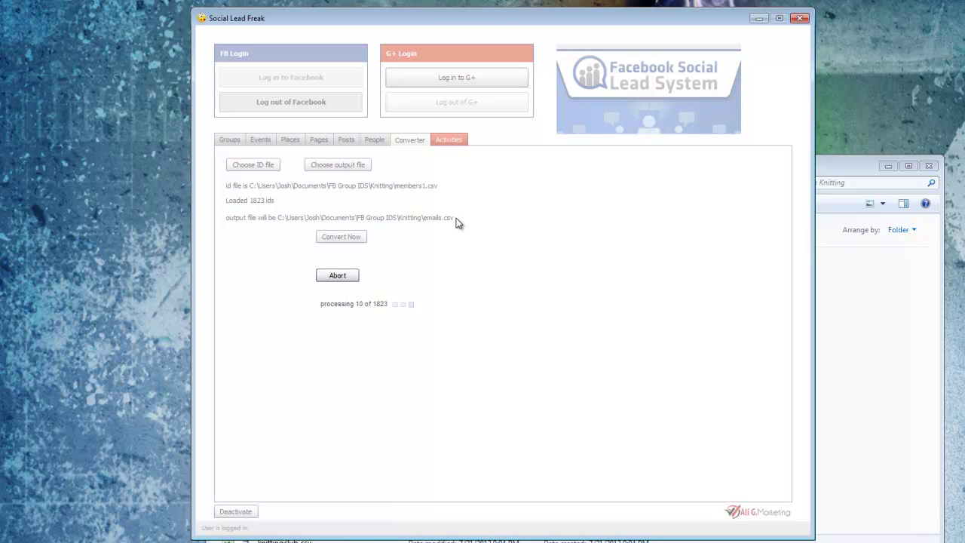
left_click(338, 276)
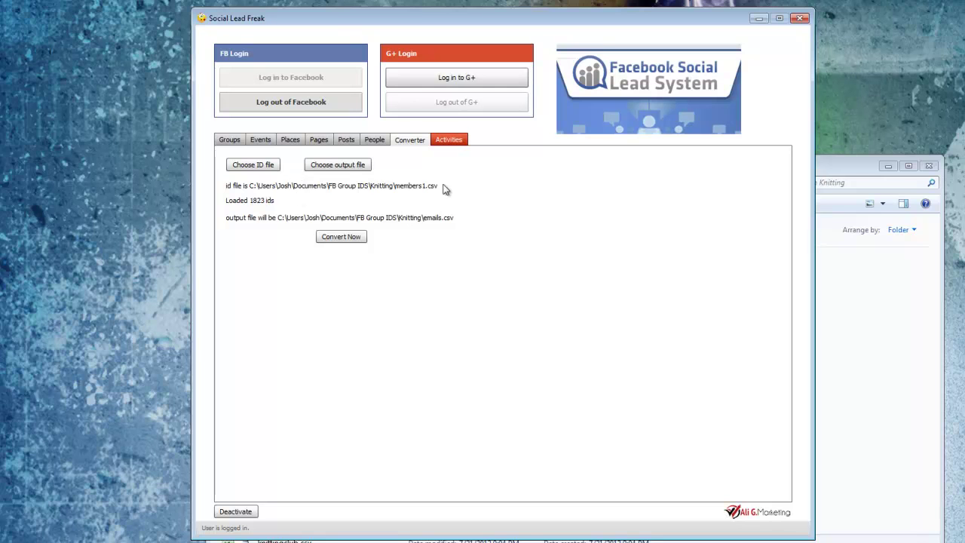
Examine the Google+ activities search with its Plus Ones filter and return to the group search
left_click(462, 143)
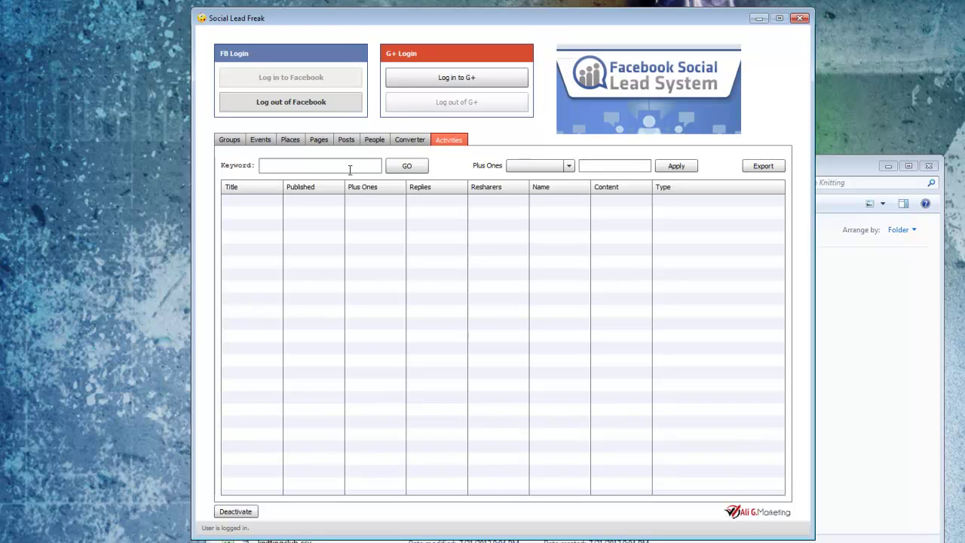
left_click(569, 166)
left_click(568, 169)
left_click(231, 142)
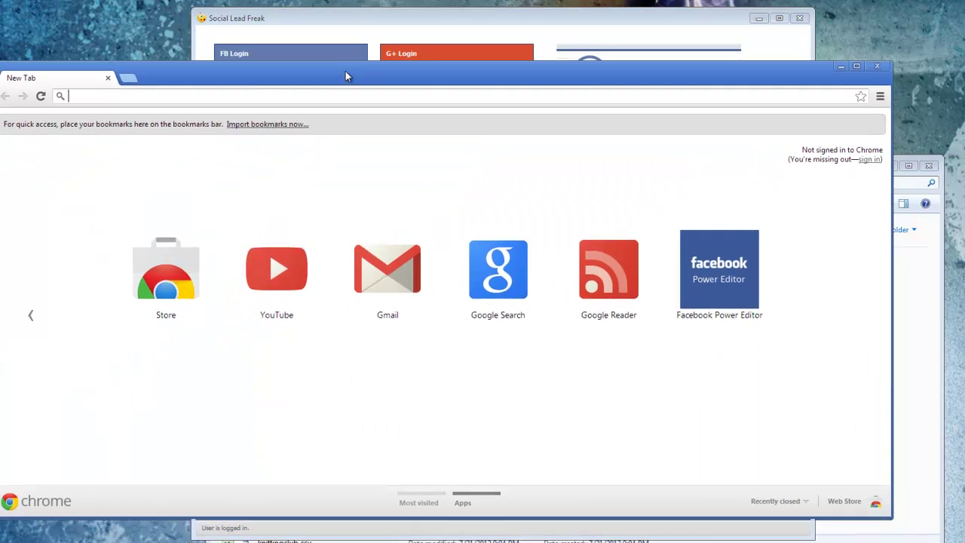
Switch to Chrome, open Facebook Power Editor and display the list of audiences
left_click_drag(347, 76, 347, 74)
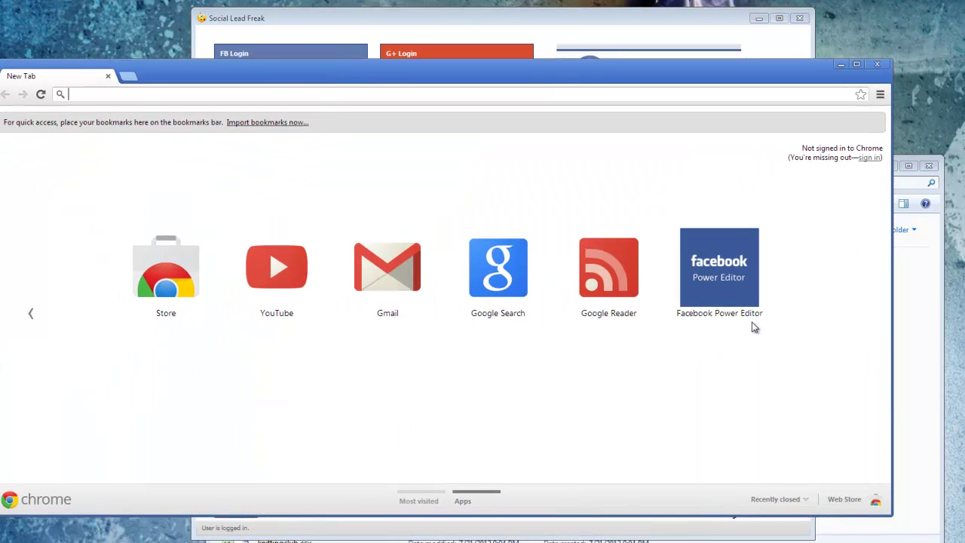
left_click(733, 267)
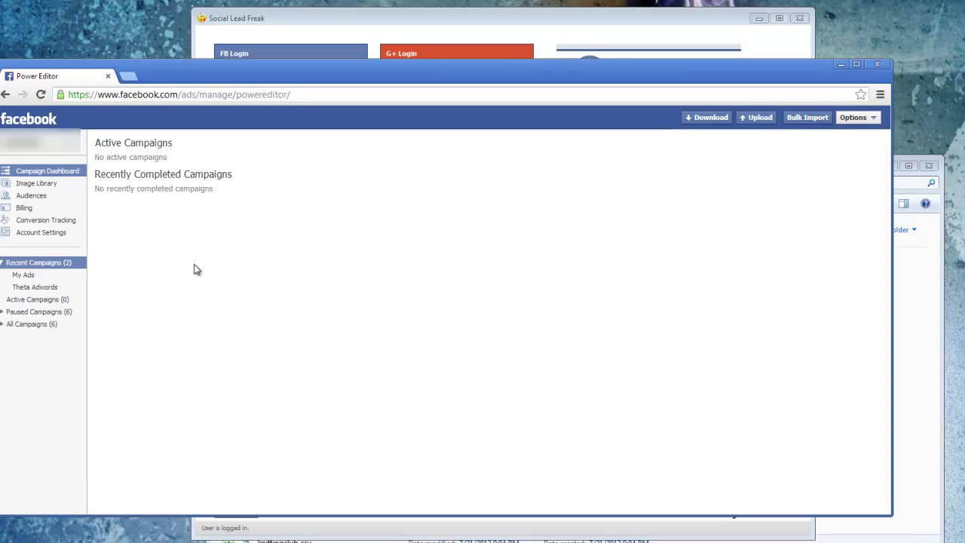
left_click(34, 196)
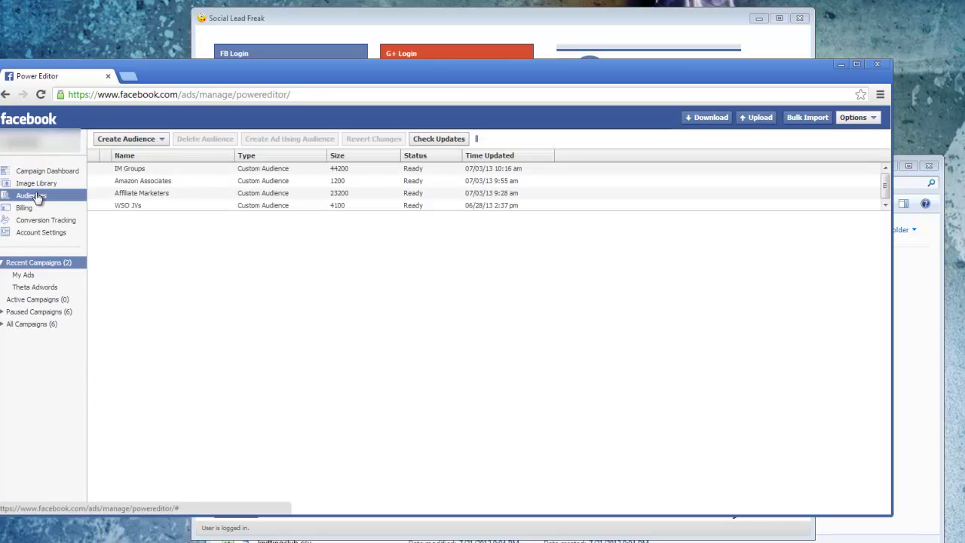
Start a new custom audience named Knitting with the description Knitting Club
left_click(162, 140)
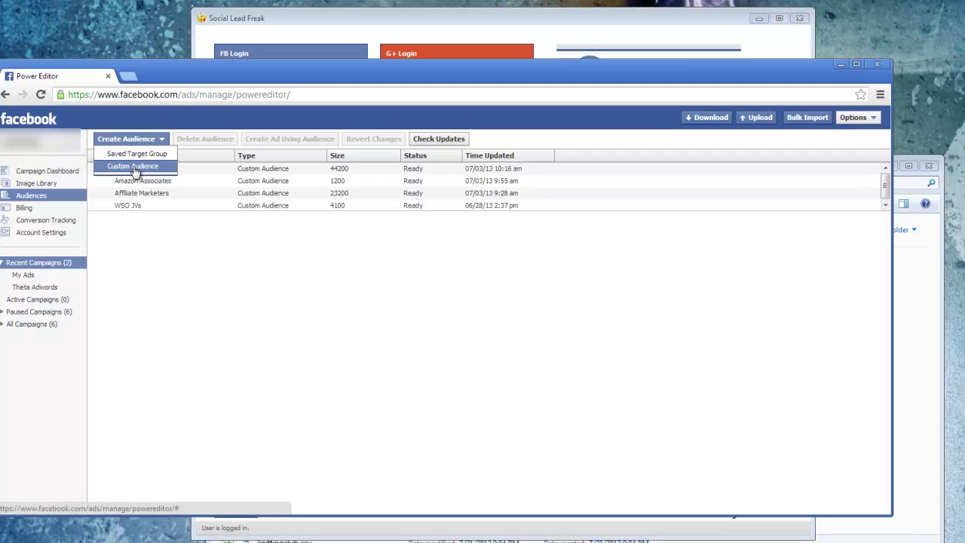
left_click(134, 167)
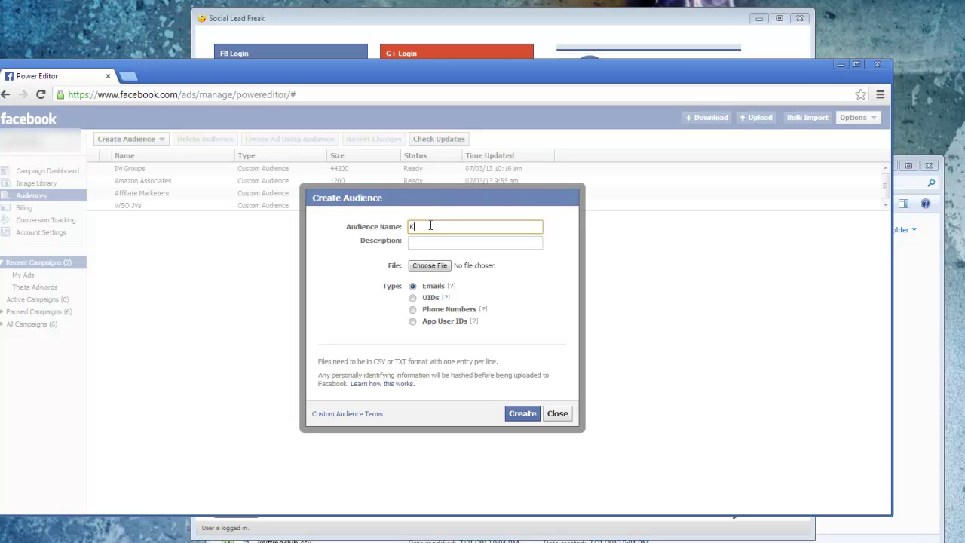
type("Knitting")
left_click(437, 242)
type("Kni")
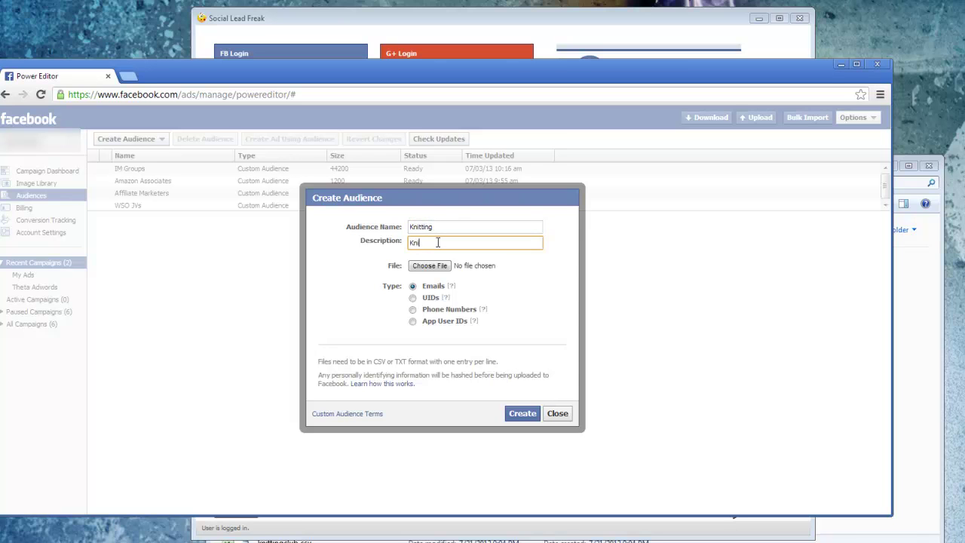
type("tting Club")
Browse for the audience's file to the Knitting folder inside FB Group IDS in My Documents
left_click(430, 265)
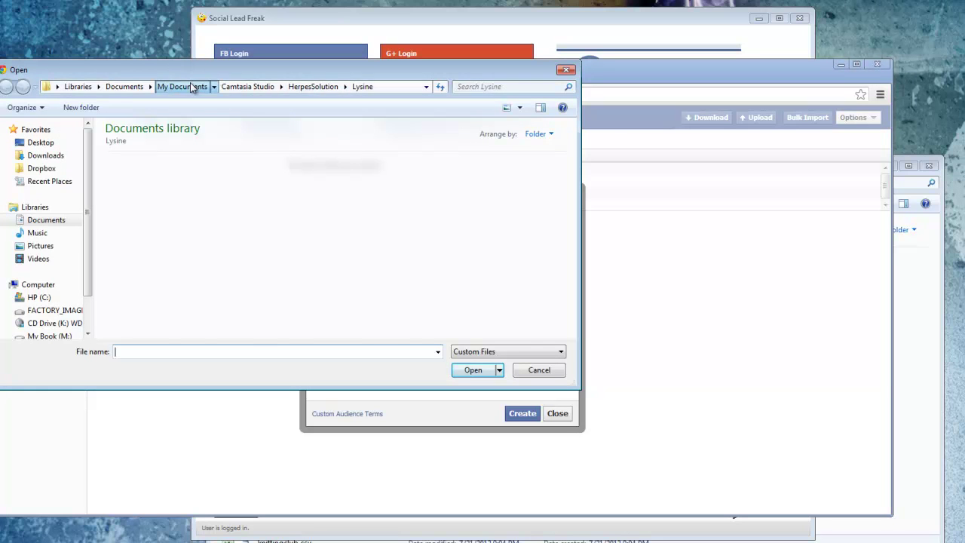
left_click(191, 86)
scroll(335, 245, "down", 5)
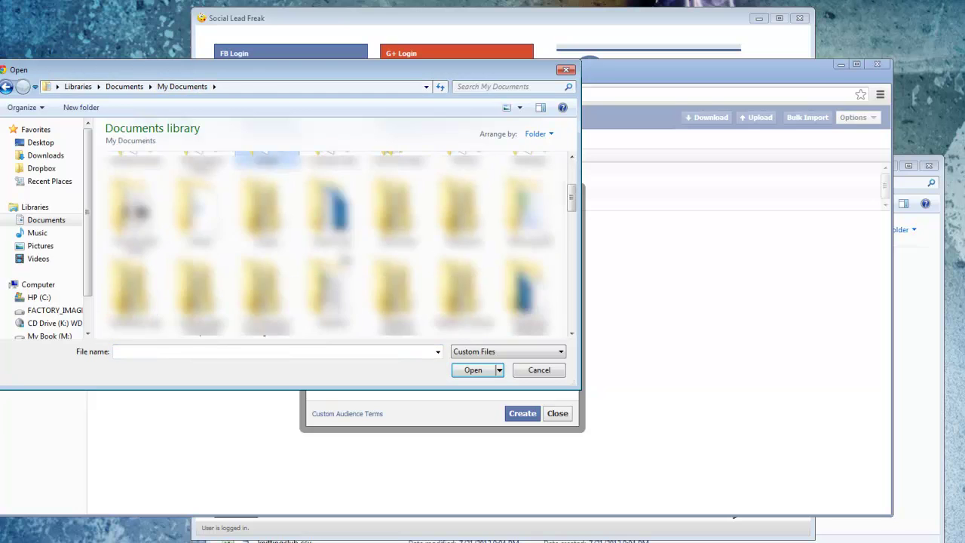
scroll(336, 245, "up", 1)
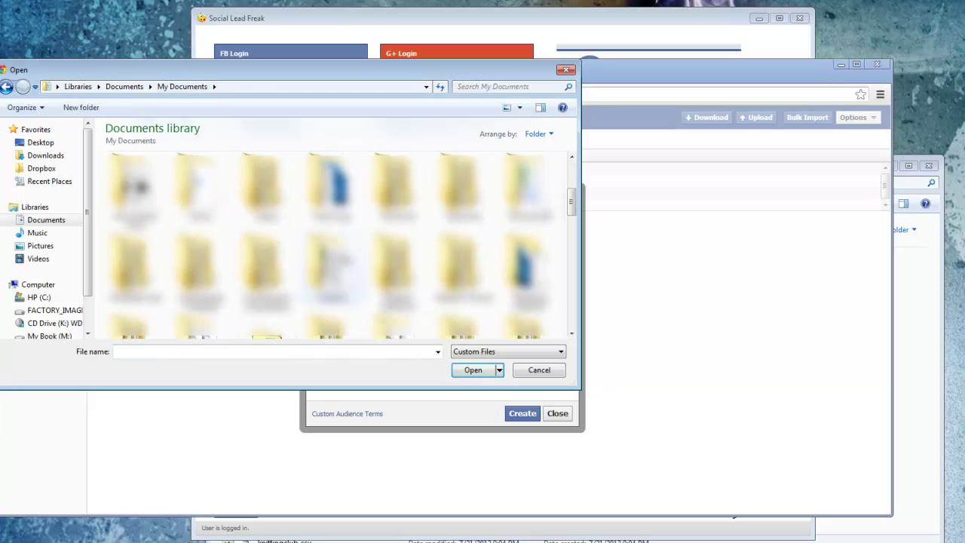
double_click(392, 264)
scroll(384, 265, "down", 3)
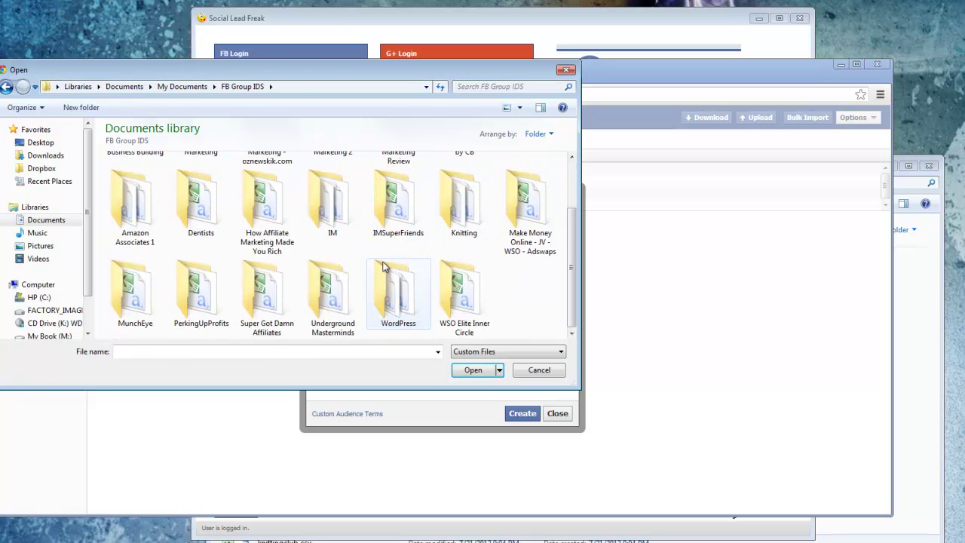
double_click(467, 194)
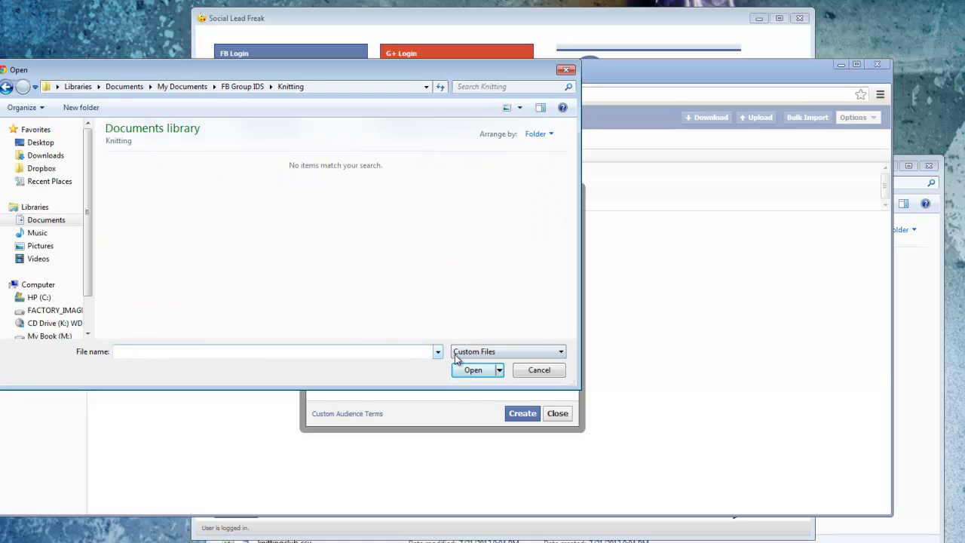
Show all file types, choose knittingclub.csv and create the audience from it with the type UIDs
left_click(490, 352)
left_click(484, 374)
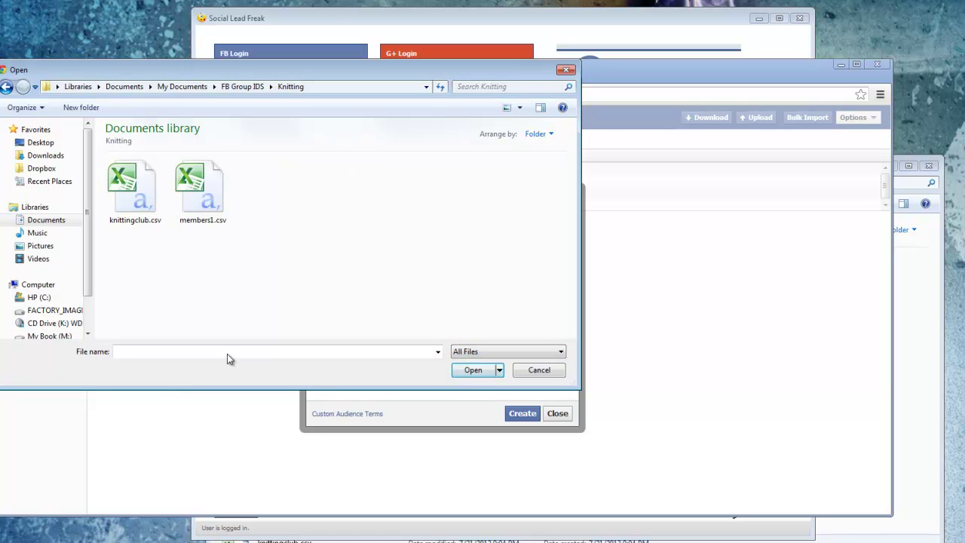
left_click(127, 205)
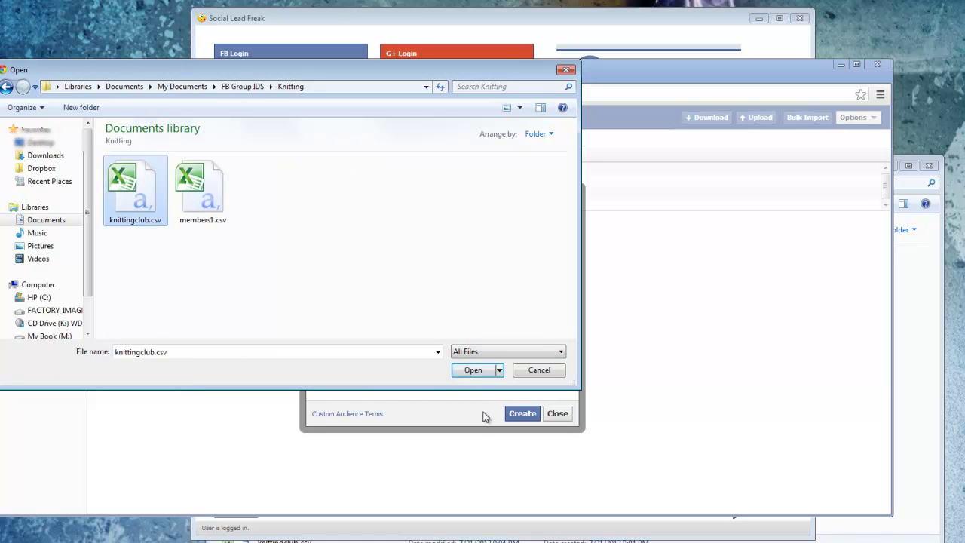
left_click(474, 370)
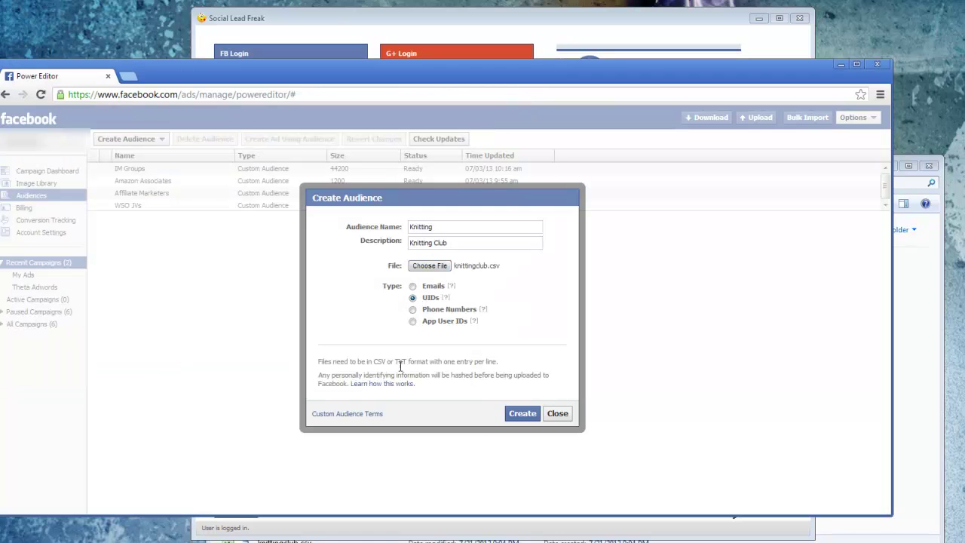
left_click(521, 414)
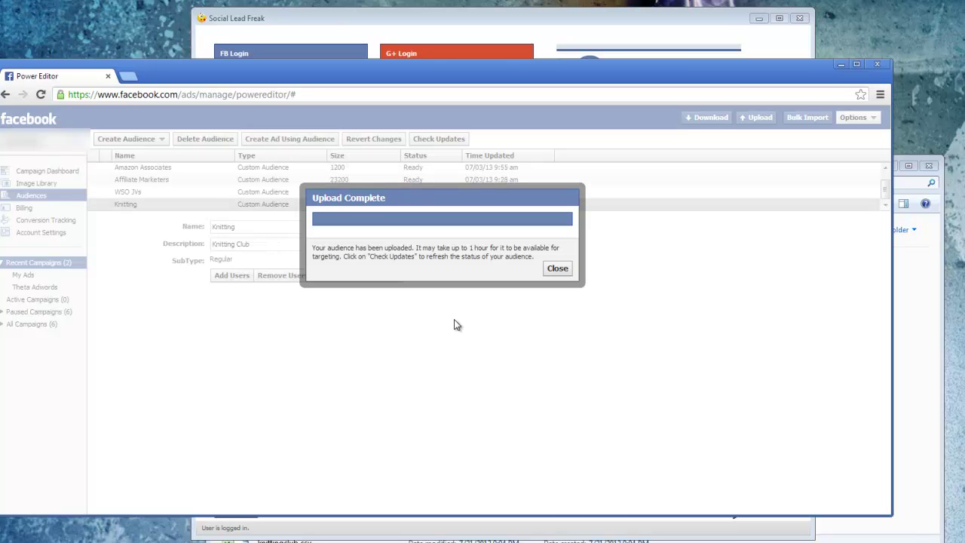
left_click(562, 272)
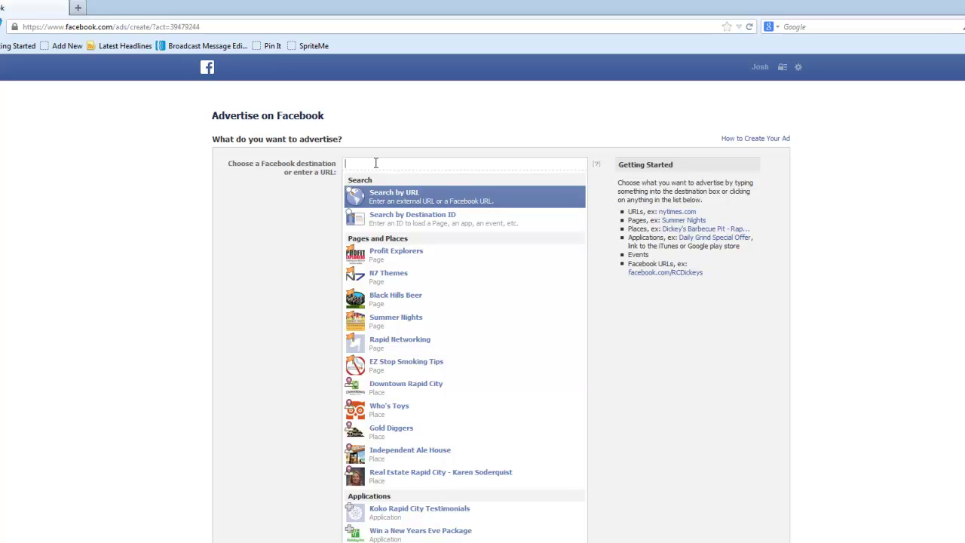
type("httpL")
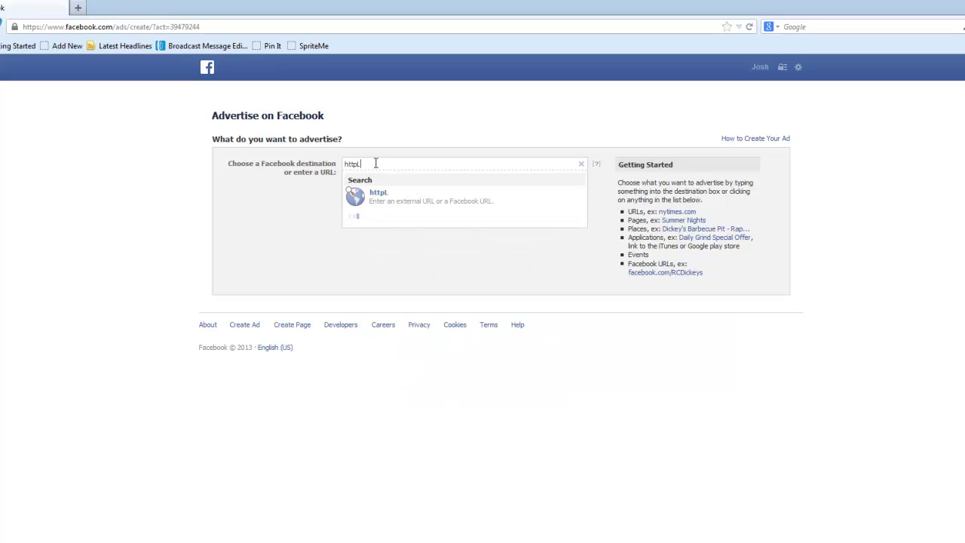
key("BackSpace")
type("://profitexplorer")
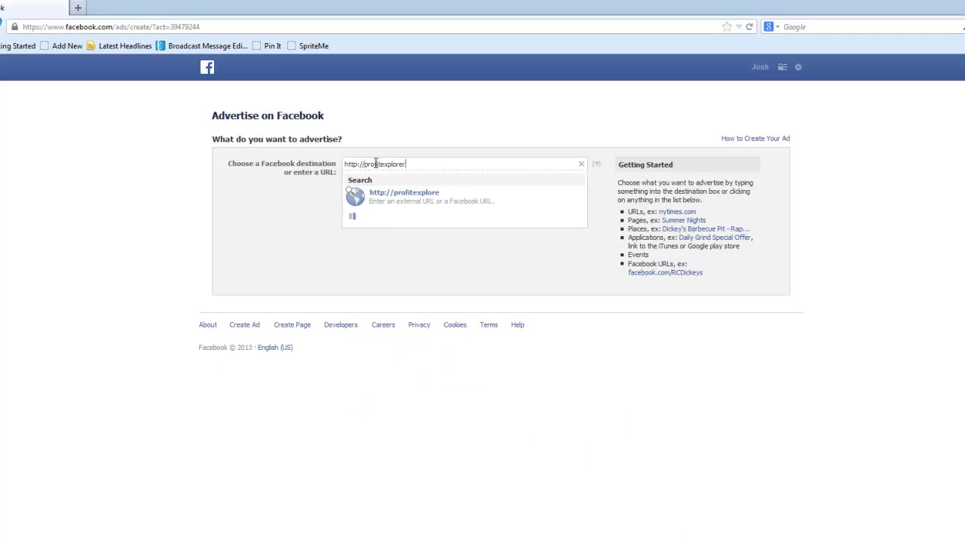
type("s.com")
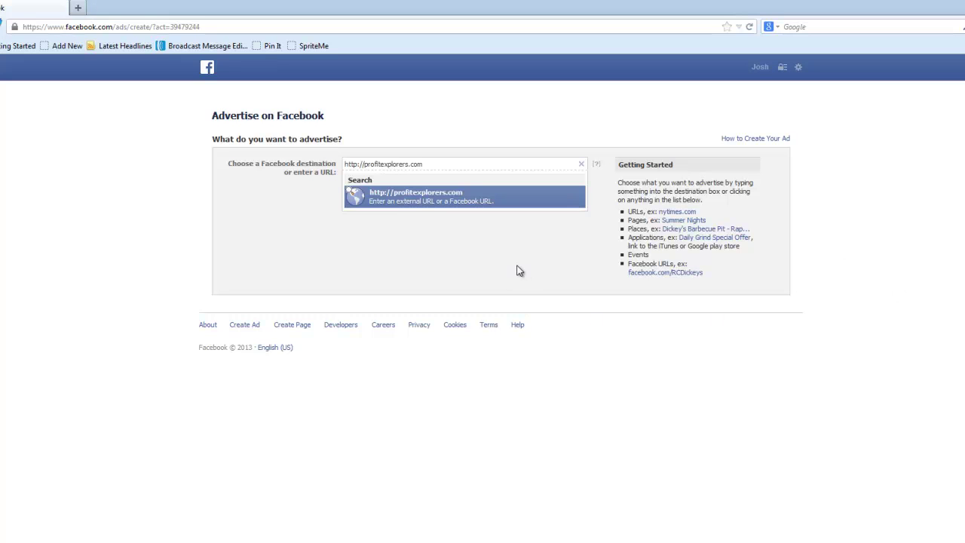
left_click(400, 203)
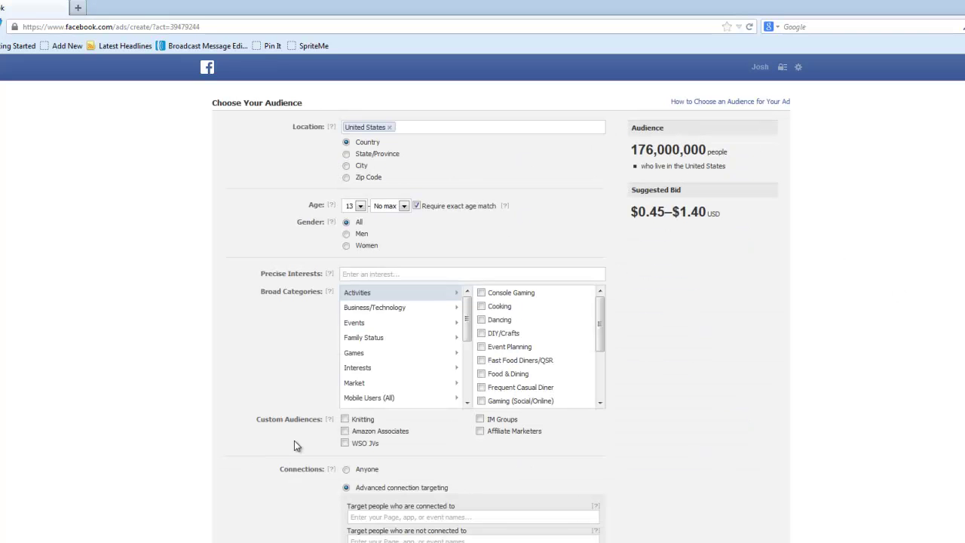
Try the Knitting, WSO JVs and Amazon Associates custom audiences in turn, and leave only Affiliate Marketers selected
left_click(344, 419)
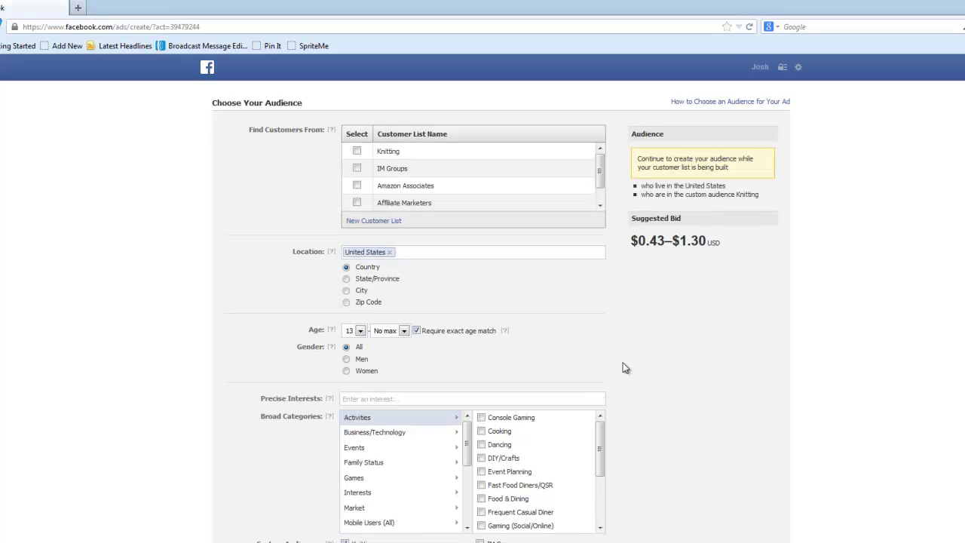
scroll(624, 367, "down", 3)
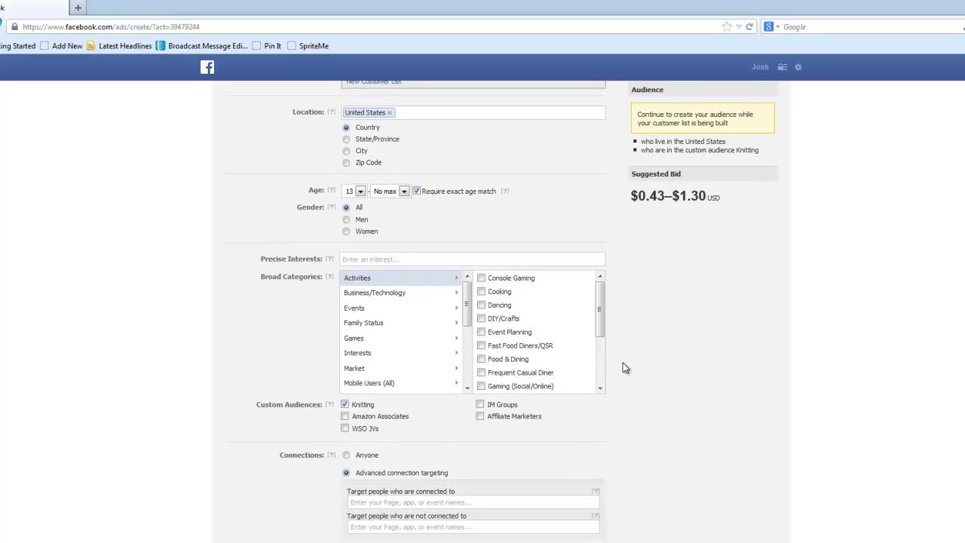
left_click(345, 405)
left_click(345, 427)
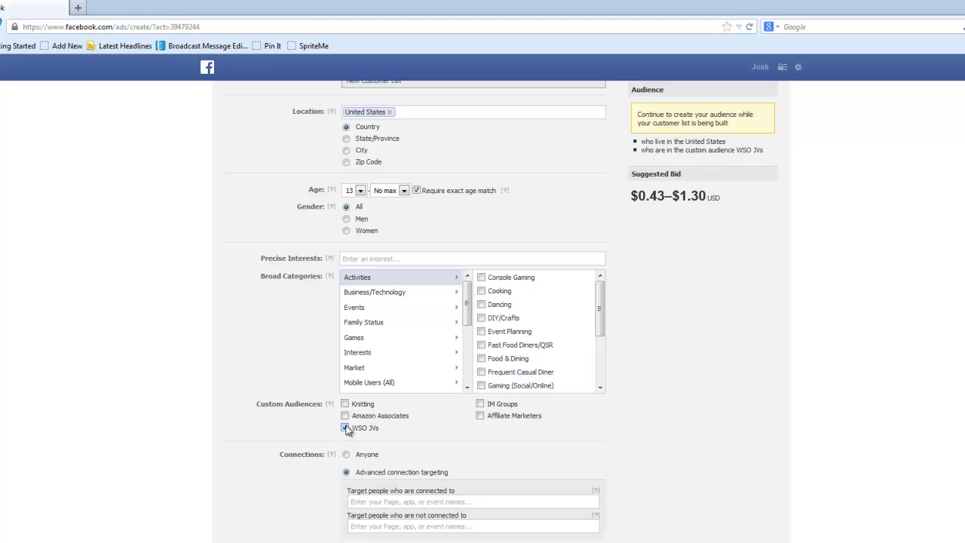
left_click(344, 415)
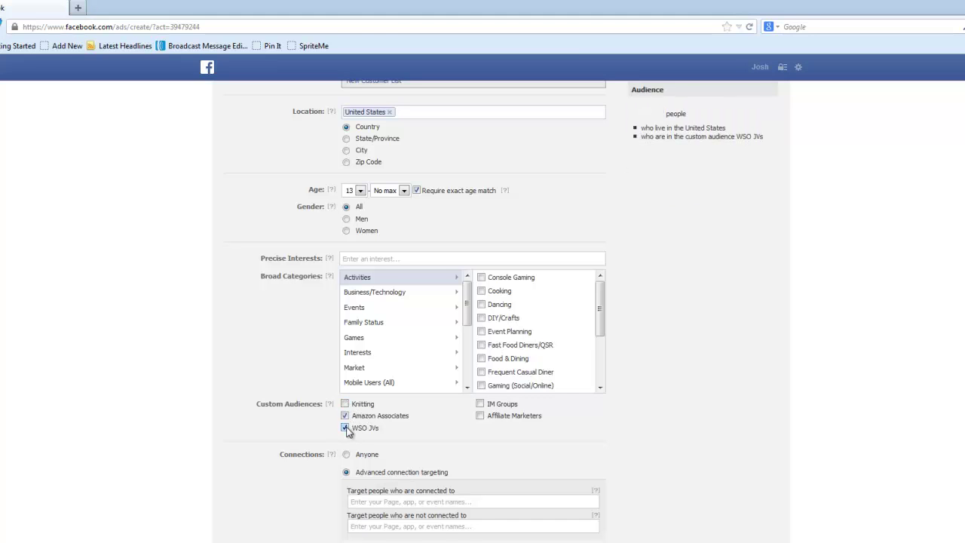
left_click(344, 428)
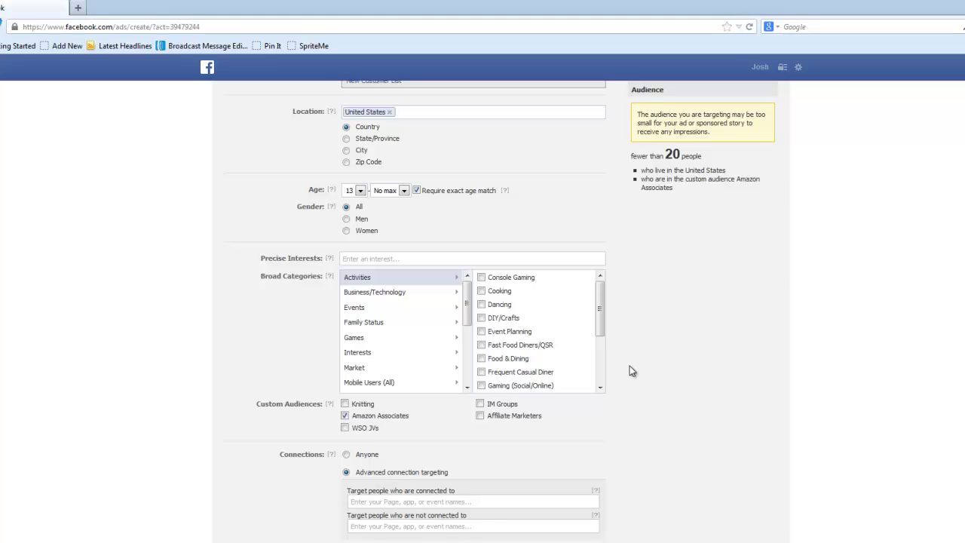
left_click(480, 416)
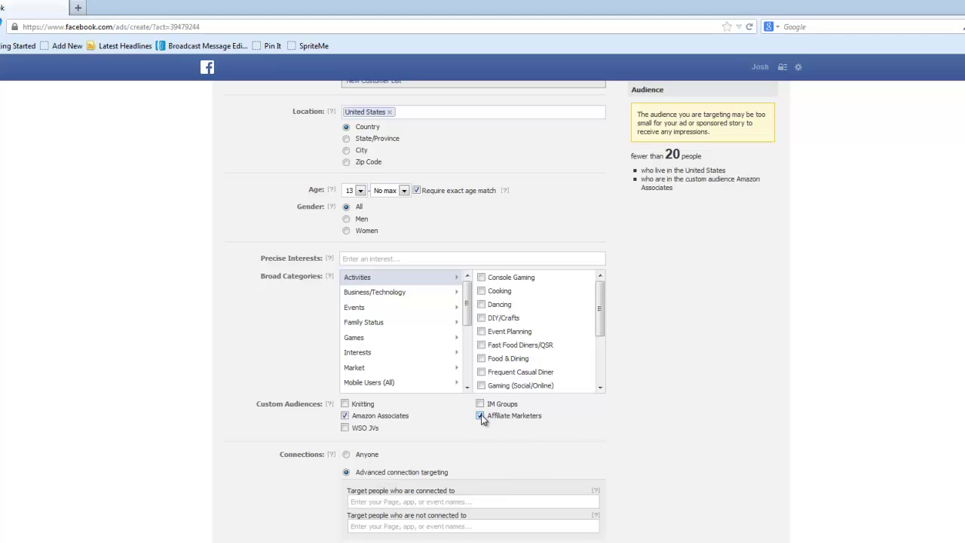
left_click(345, 415)
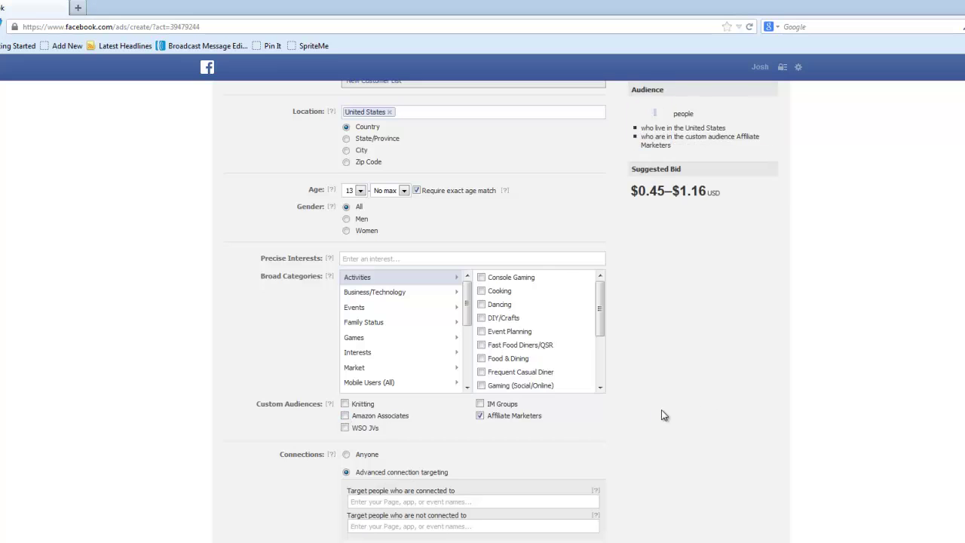
Add United Kingdom to the ad's targeted locations alongside United States
scroll(604, 424, "up", 5)
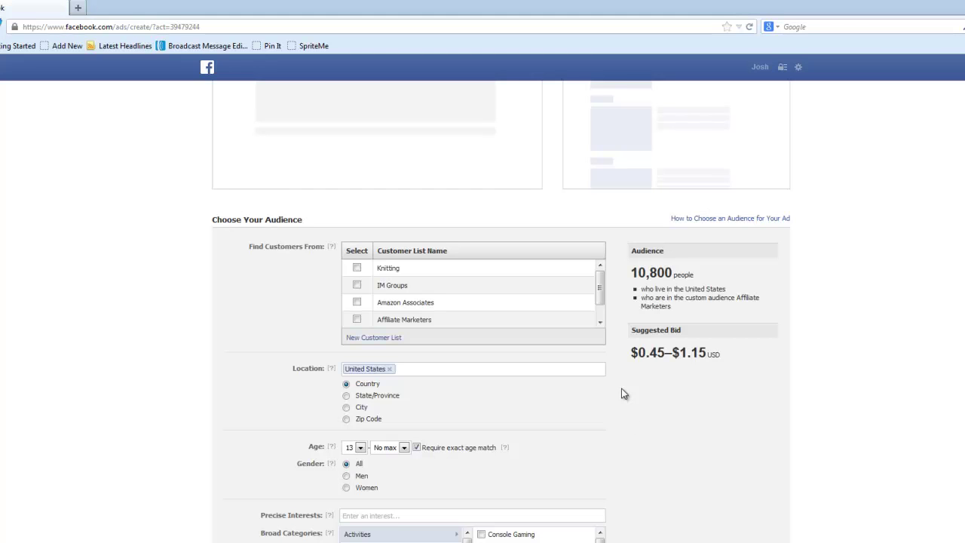
left_click(432, 370)
type("u")
key("Down")
key("Return")
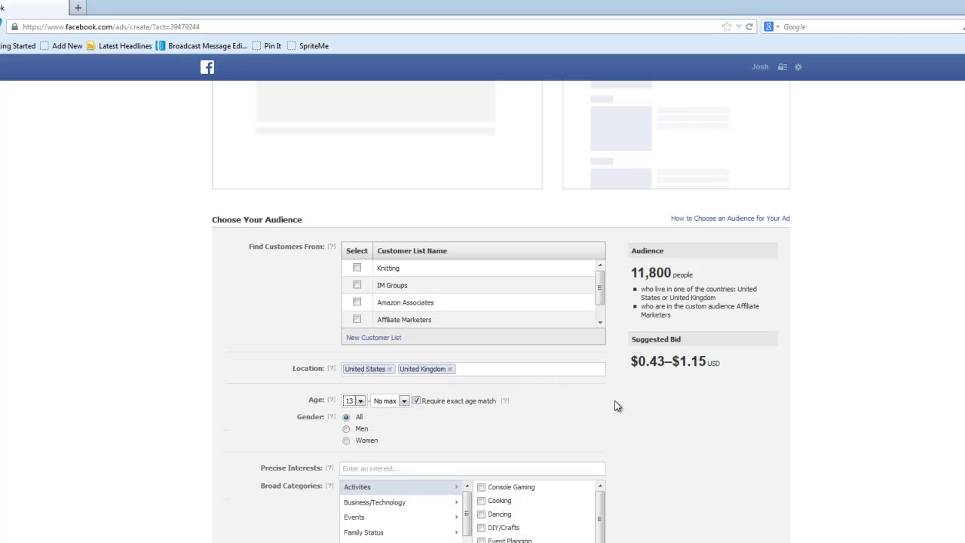
Set the ad audience's minimum age to 18 and restrict its gender to Men
left_click(356, 400)
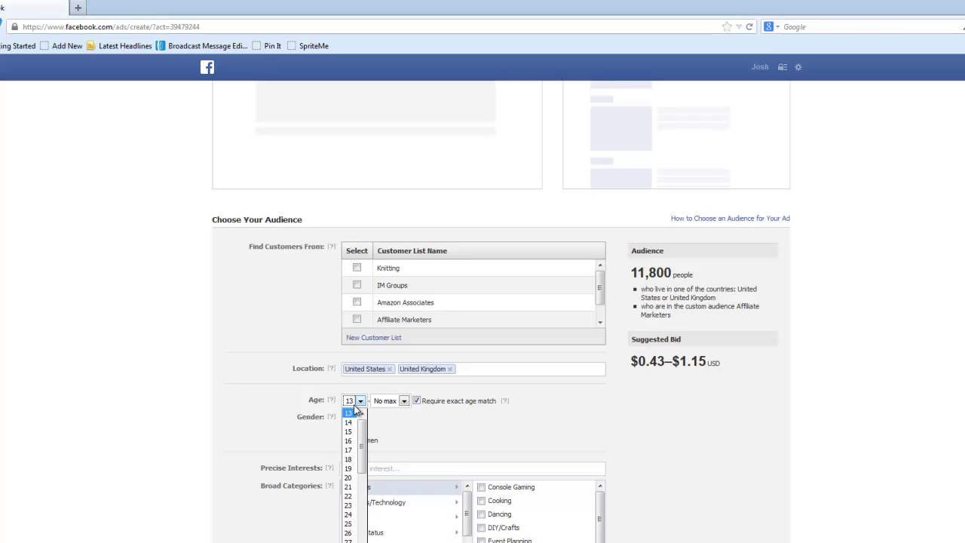
left_click(349, 461)
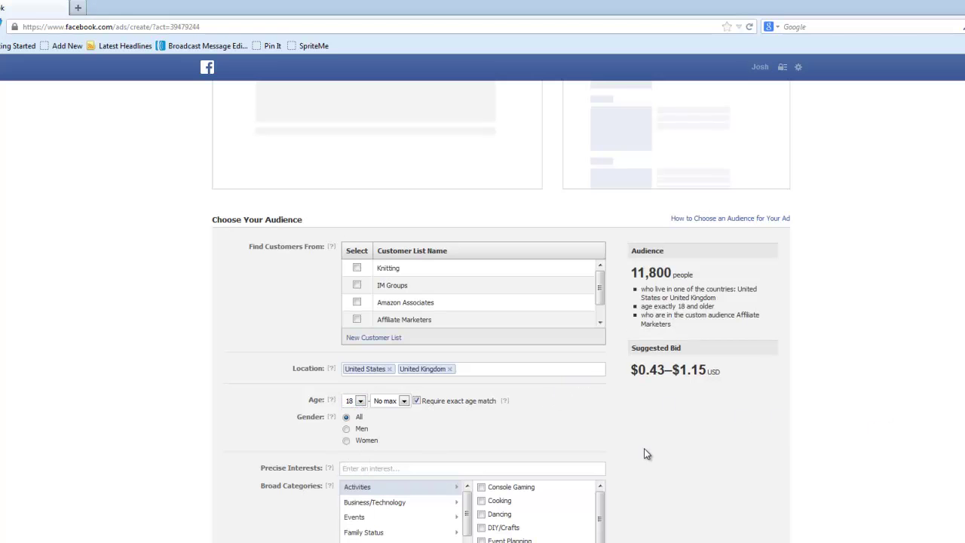
scroll(645, 424, "down", 4)
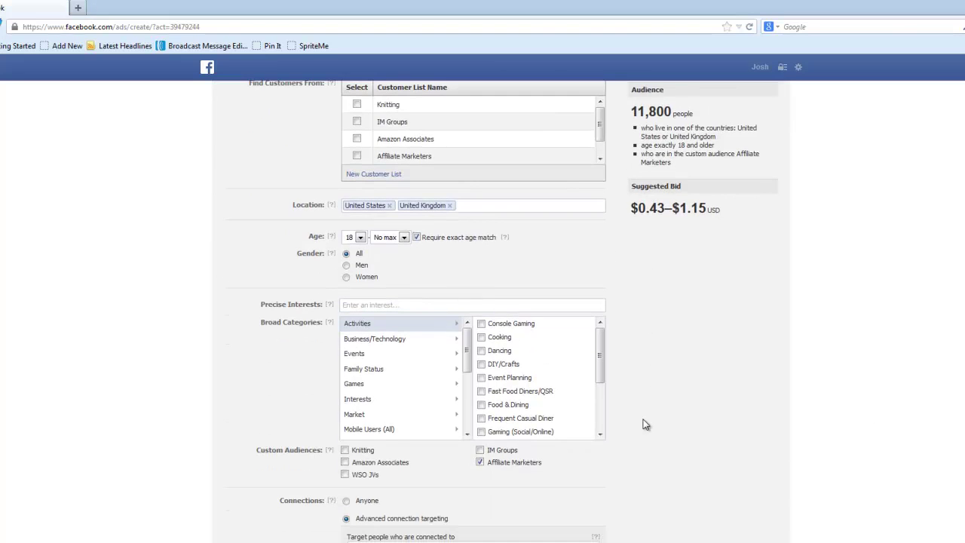
scroll(642, 422, "up", 3)
left_click(347, 382)
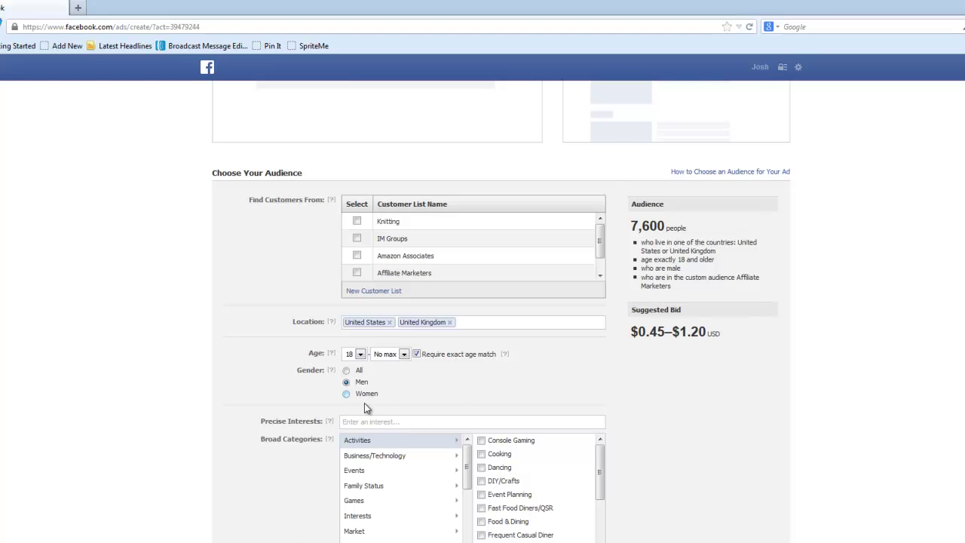
Review the ad's audience targeting options and estimated reach, and switch back to Social Lead Freak
scroll(655, 388, "down", 5)
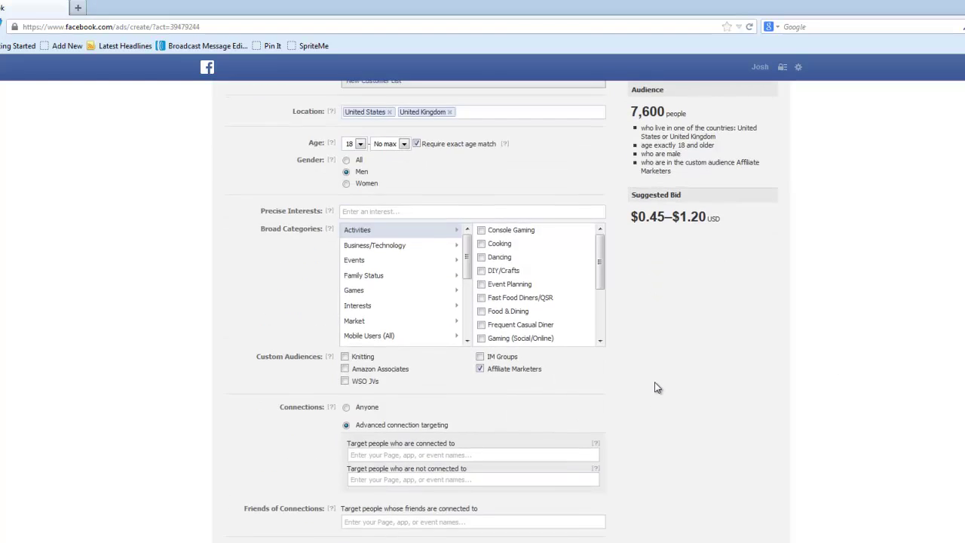
scroll(652, 389, "down", 3)
scroll(646, 390, "up", 9)
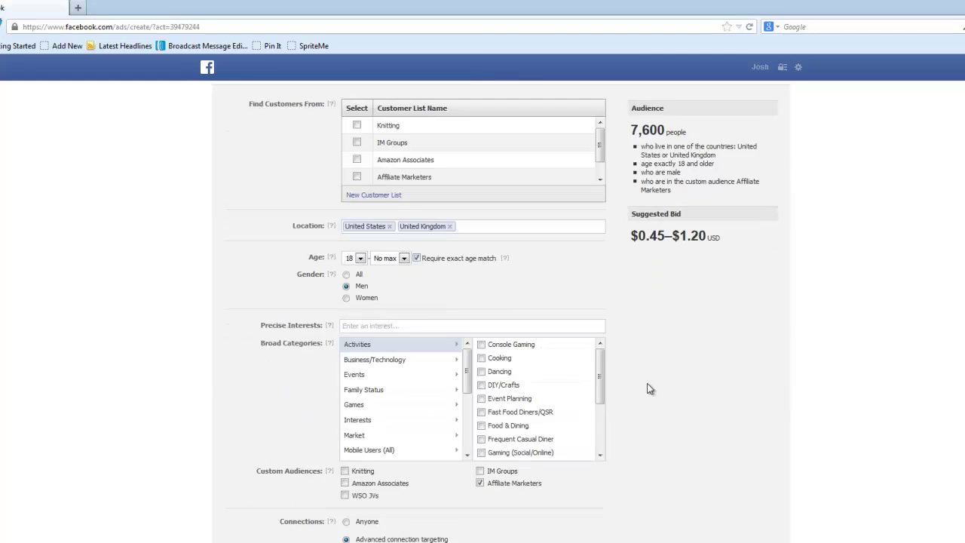
scroll(640, 392, "down", 2)
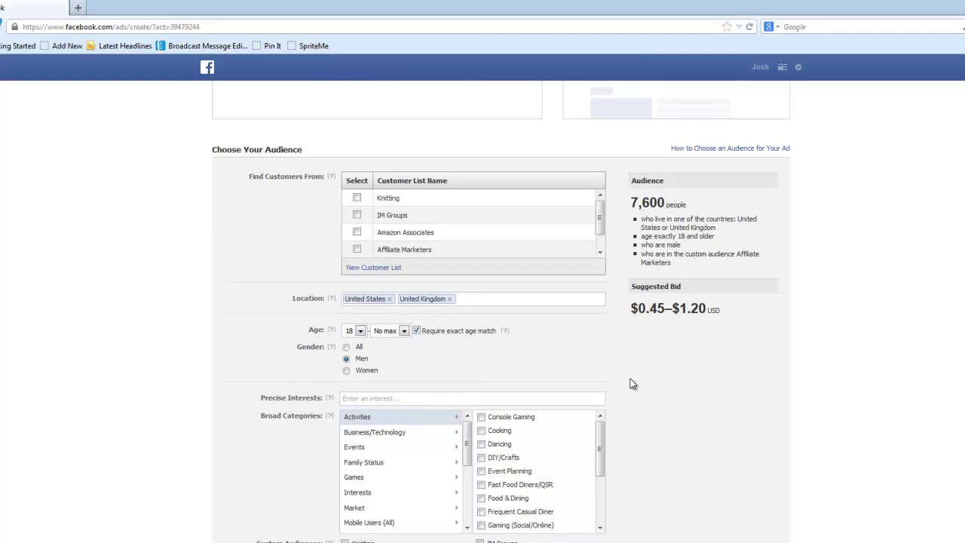
scroll(633, 384, "down", 2)
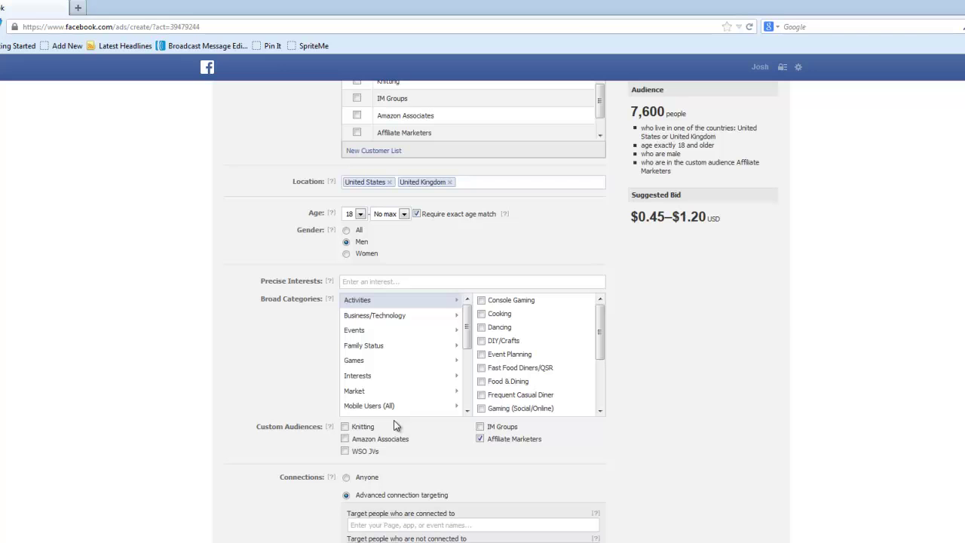
key("alt+Tab")
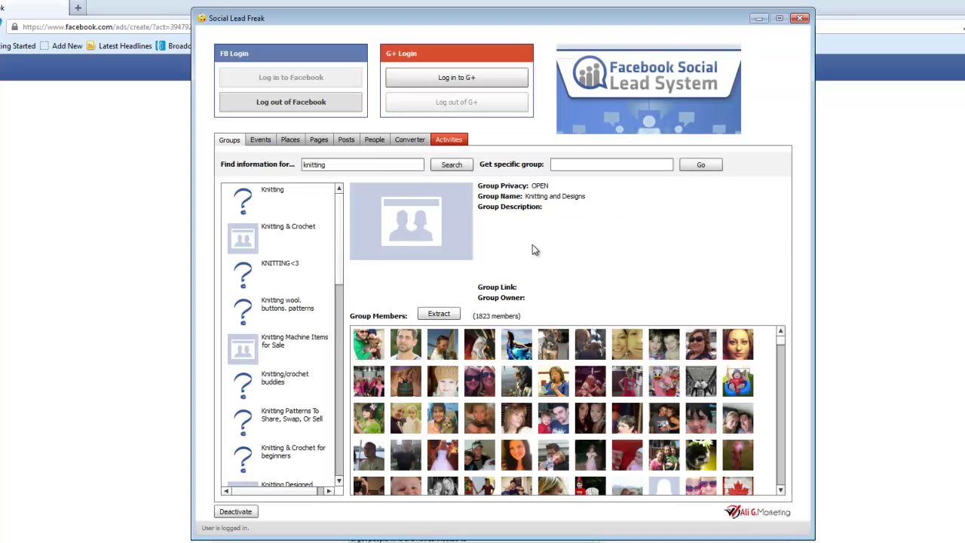